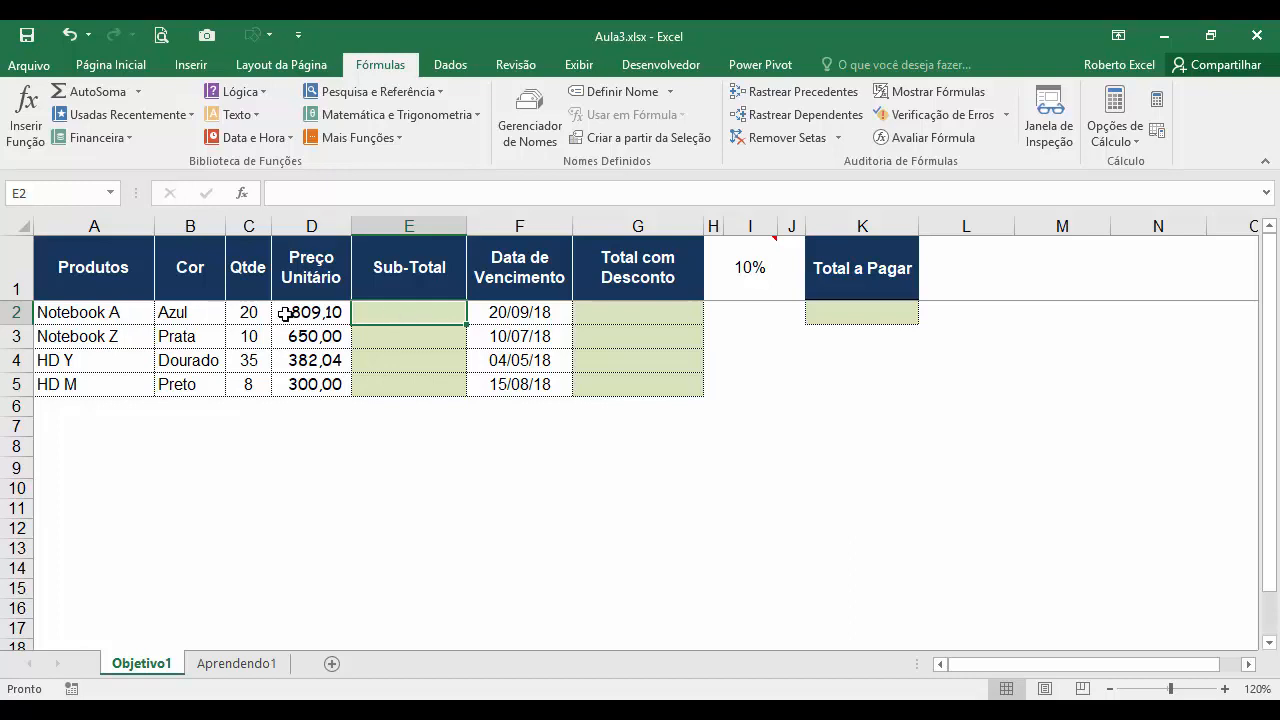
{"action": "left_click", "coordinate": [15, 312]}
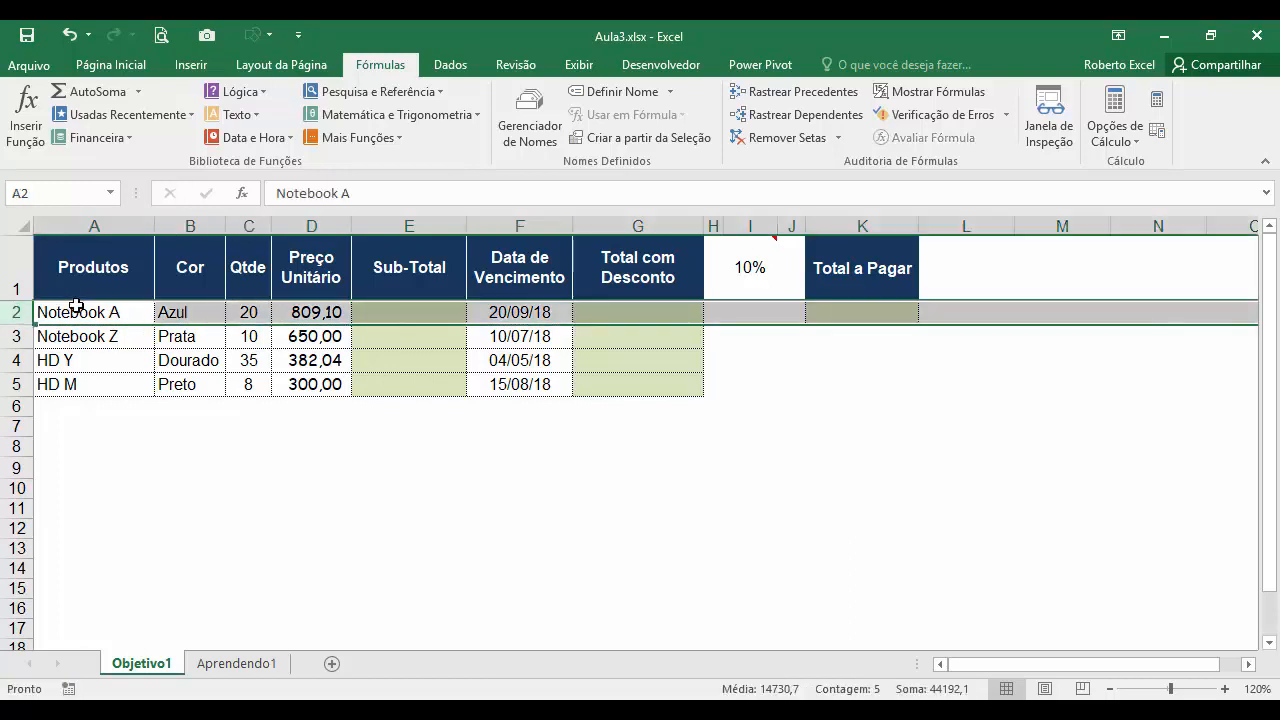
{"action": "left_click", "coordinate": [250, 315]}
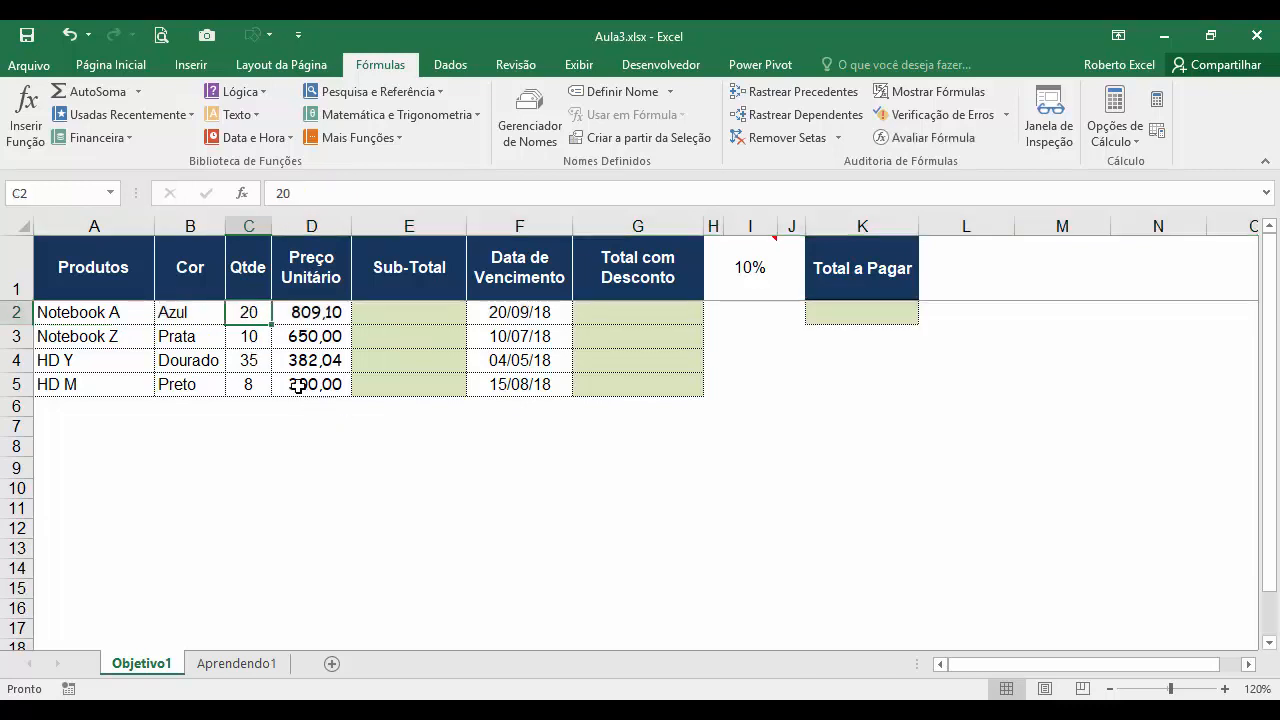
{"action": "left_click", "coordinate": [322, 315]}
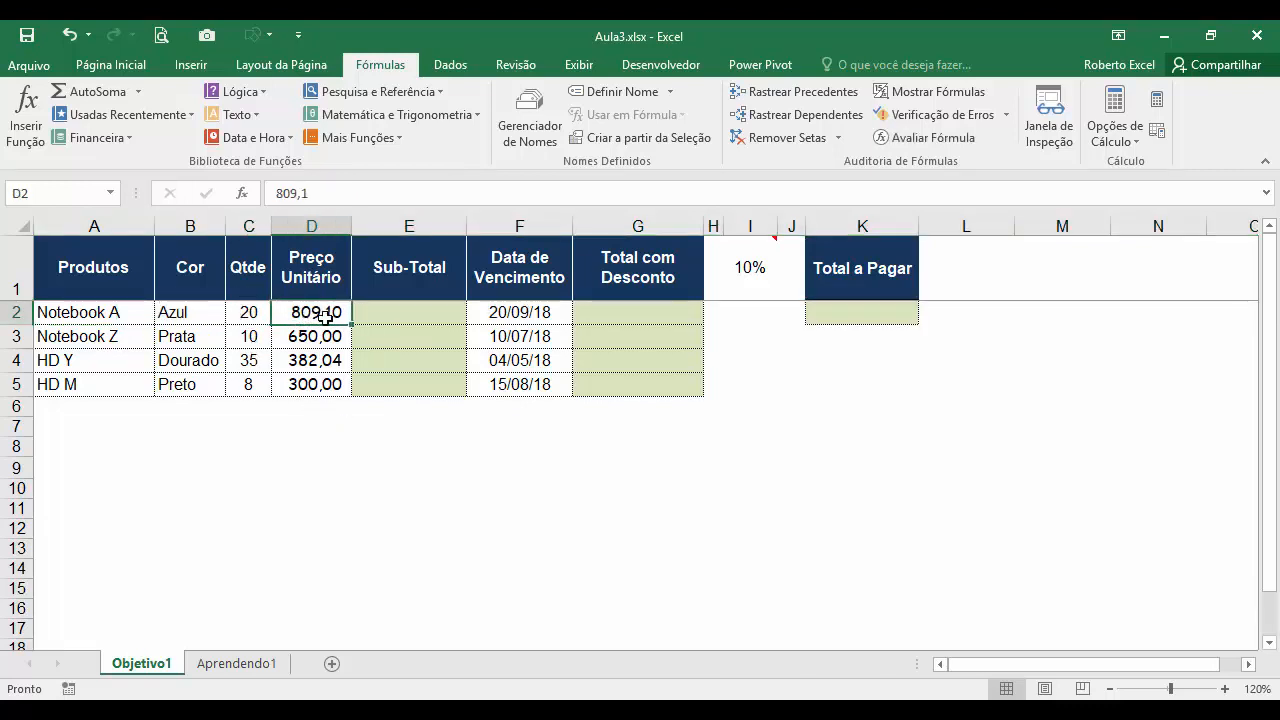
{"action": "left_click", "coordinate": [414, 316]}
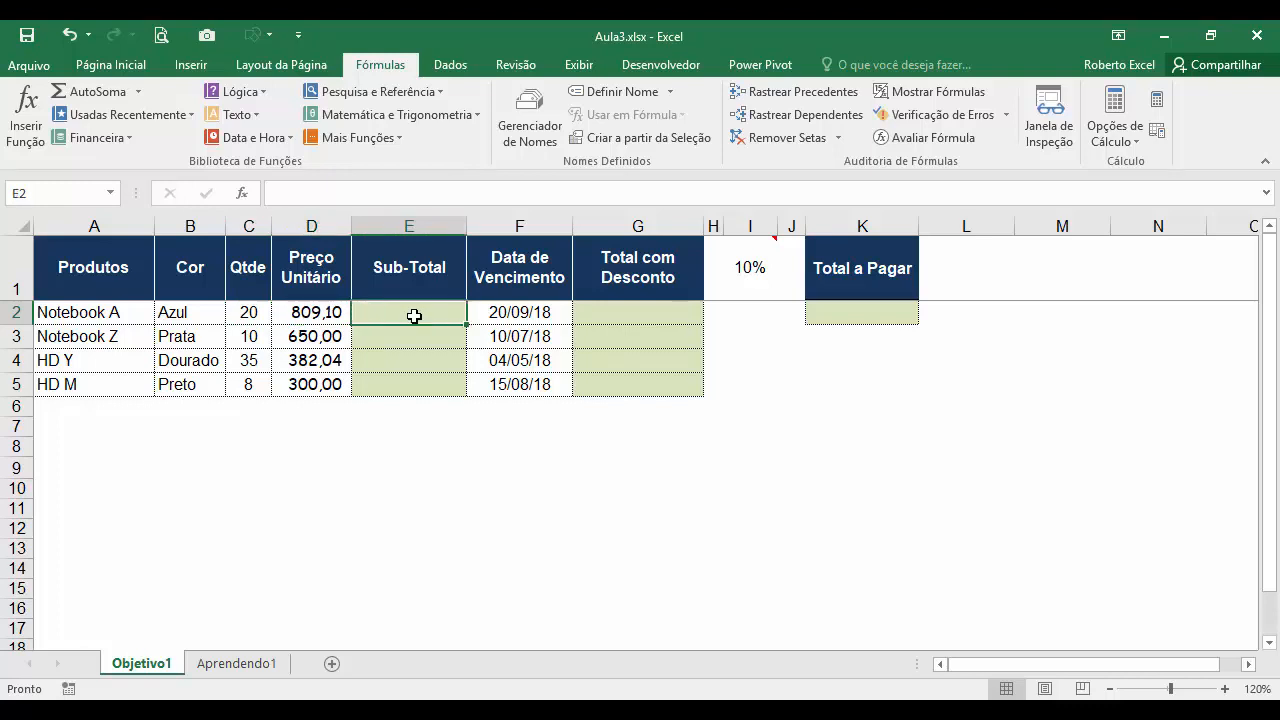
{"action": "type", "text": "="}
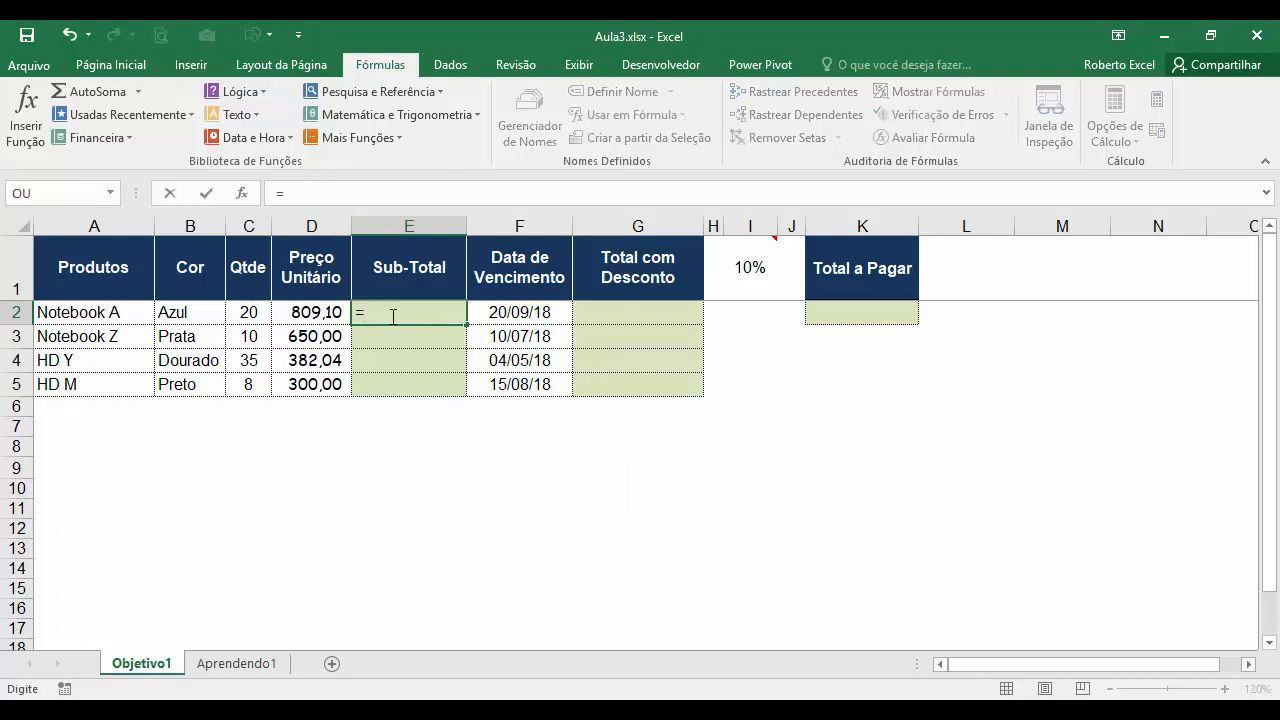
{"action": "left_click", "coordinate": [243, 313]}
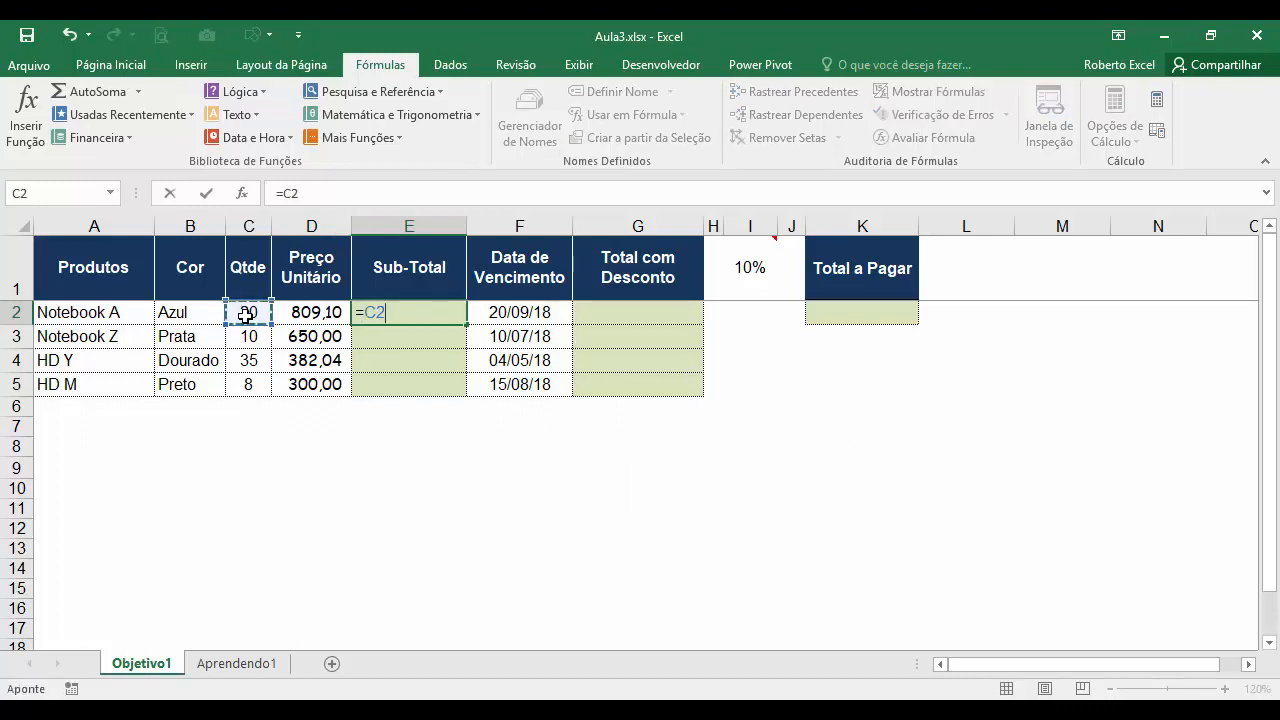
{"action": "type", "text": "*"}
{"action": "left_click", "coordinate": [309, 314]}
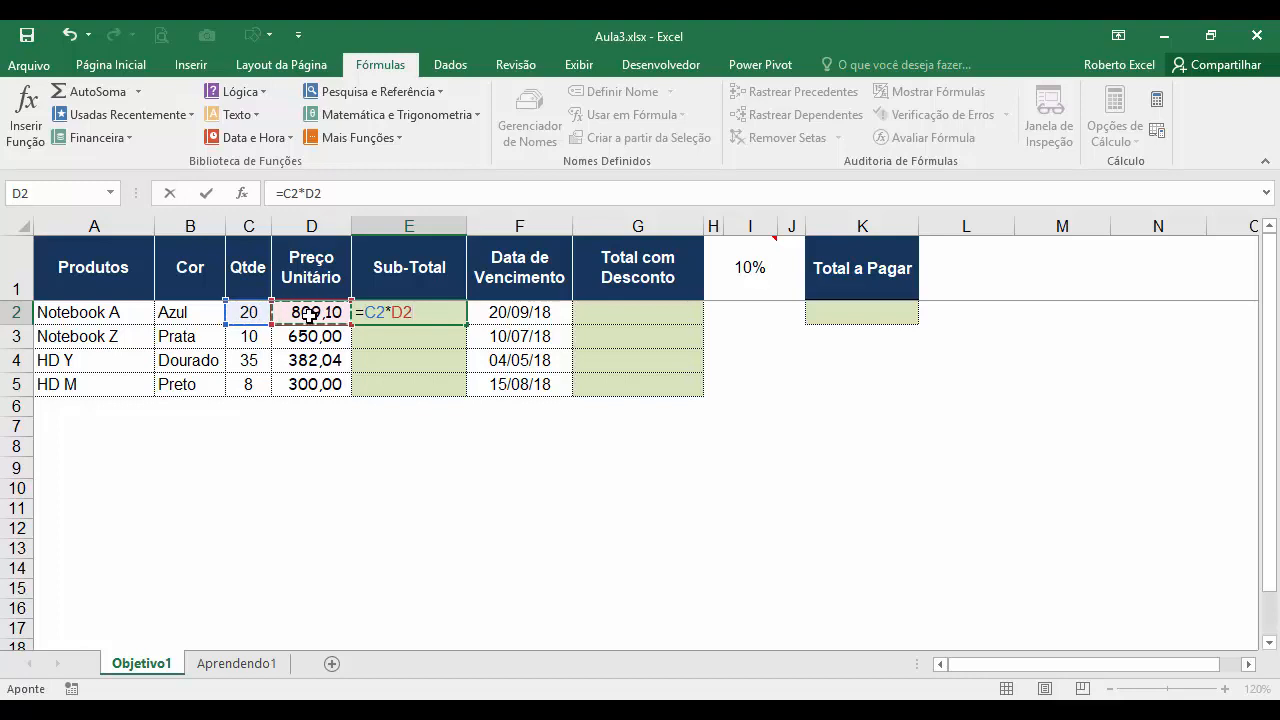
{"action": "key", "text": "BackSpace"}
{"action": "key", "text": "BackSpace"}
{"action": "key", "text": "BackSpace"}
{"action": "key", "text": "BackSpace"}
{"action": "key", "text": "BackSpace"}
{"action": "key", "text": "BackSpace"}
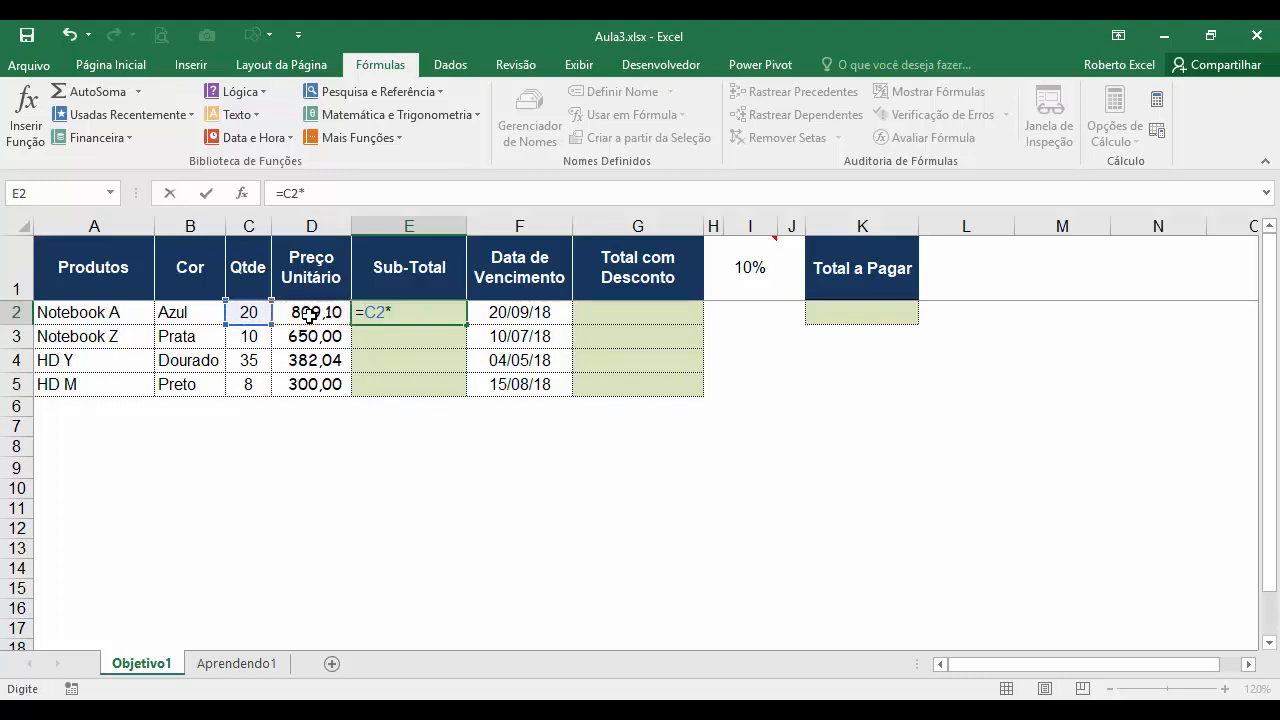
{"action": "key", "text": "Escape"}
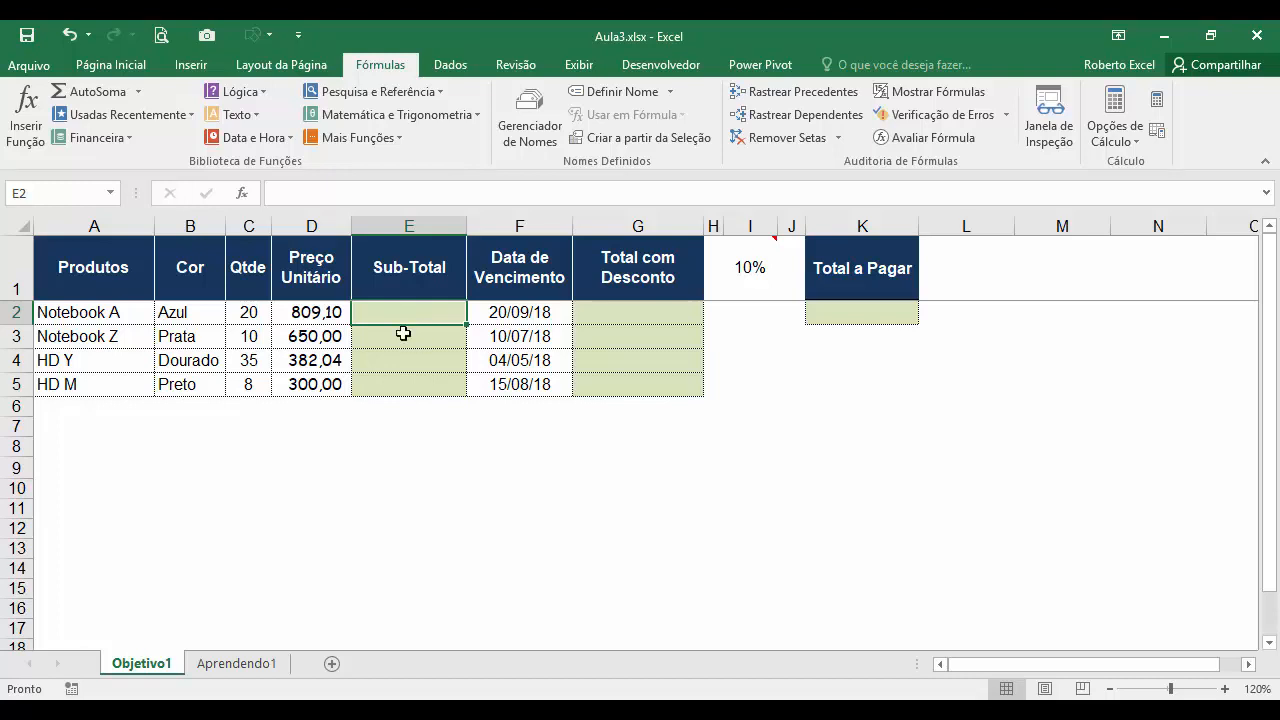
Step: Examine the Qtde and Preço Unitário columns and the Notebook A cells that feed the Sub-Total in E2
{"action": "left_click", "coordinate": [250, 222]}
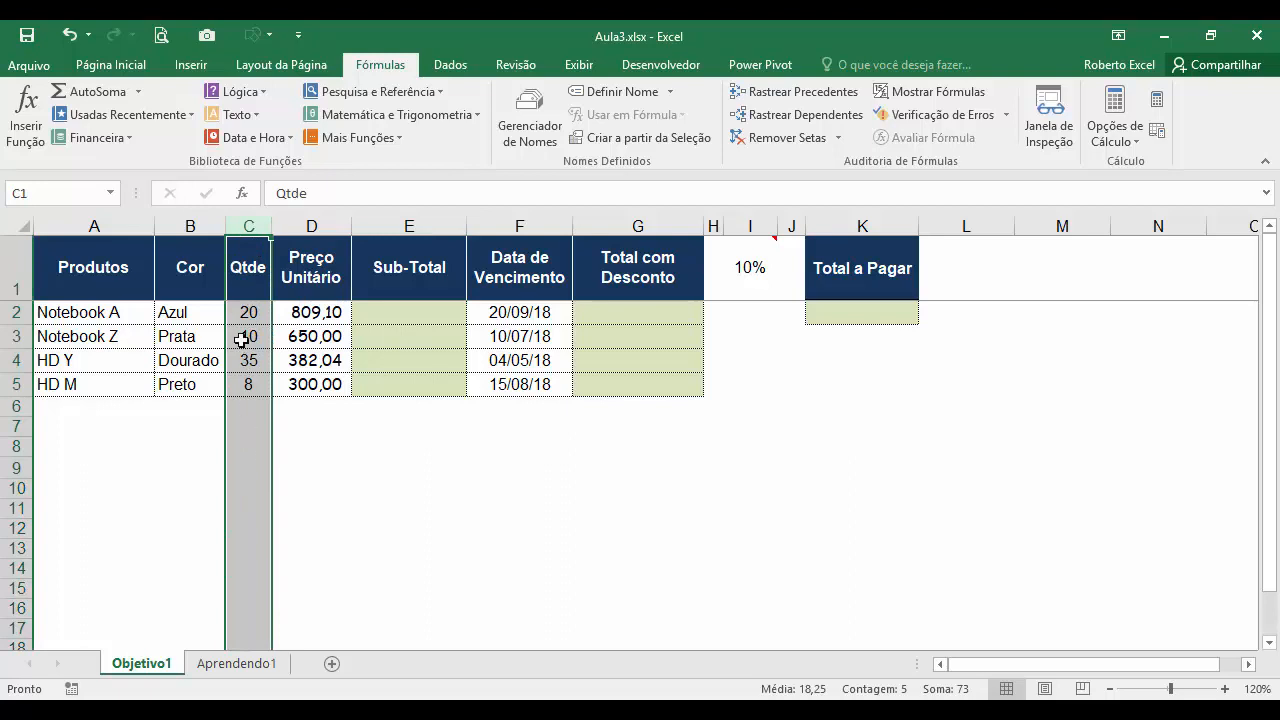
{"action": "left_click", "coordinate": [313, 227]}
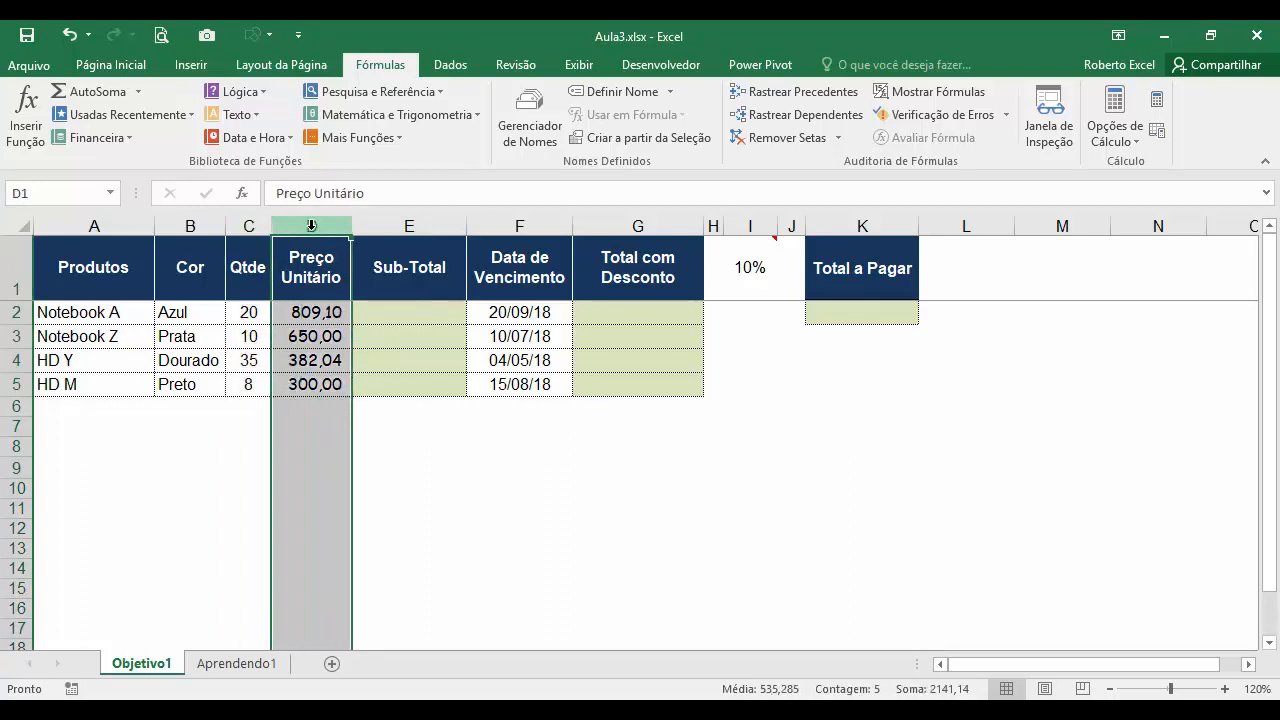
{"action": "left_click", "coordinate": [250, 224]}
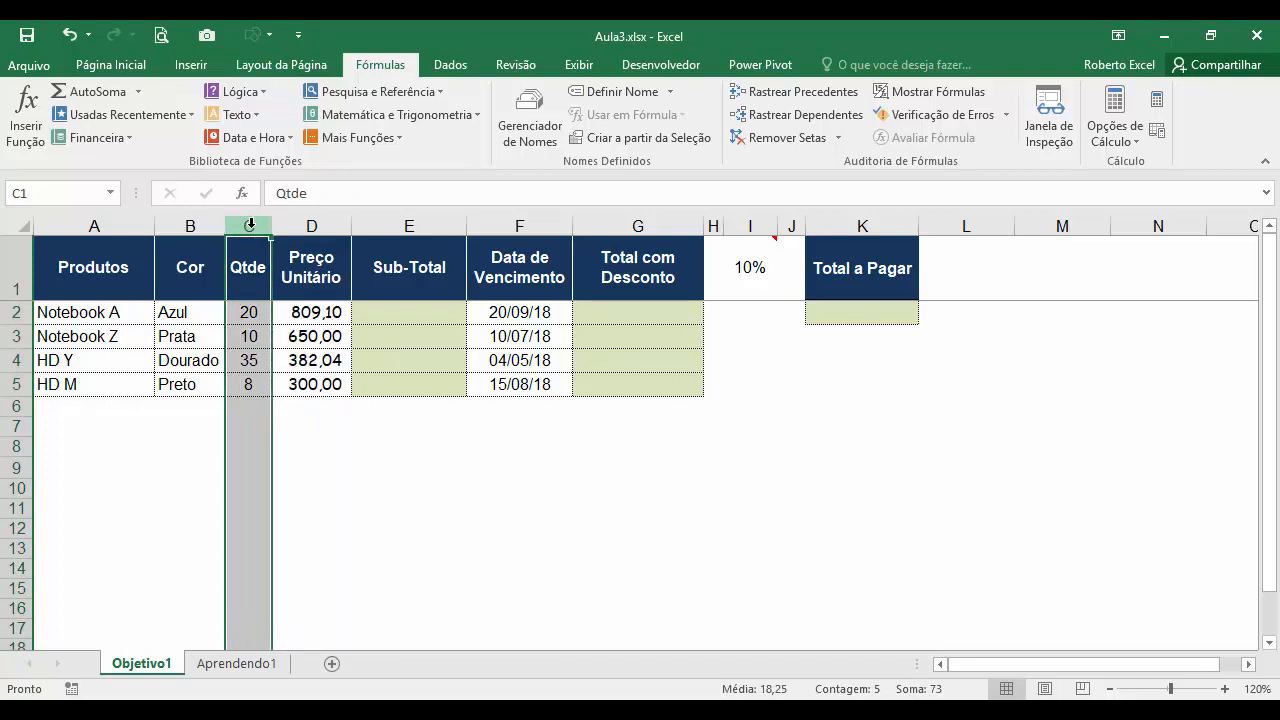
{"action": "left_click", "coordinate": [313, 226]}
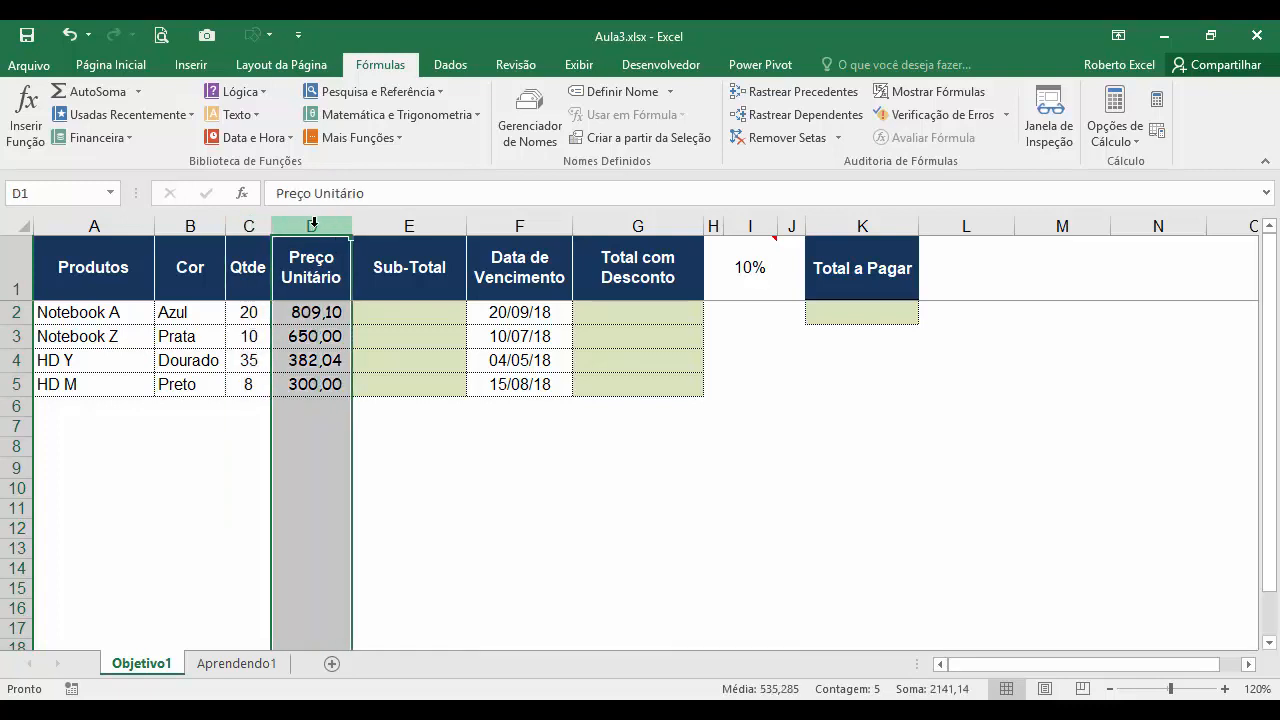
{"action": "left_click", "coordinate": [412, 320]}
{"action": "key", "text": "ctrl+shift+Down"}
{"action": "left_click", "coordinate": [412, 320]}
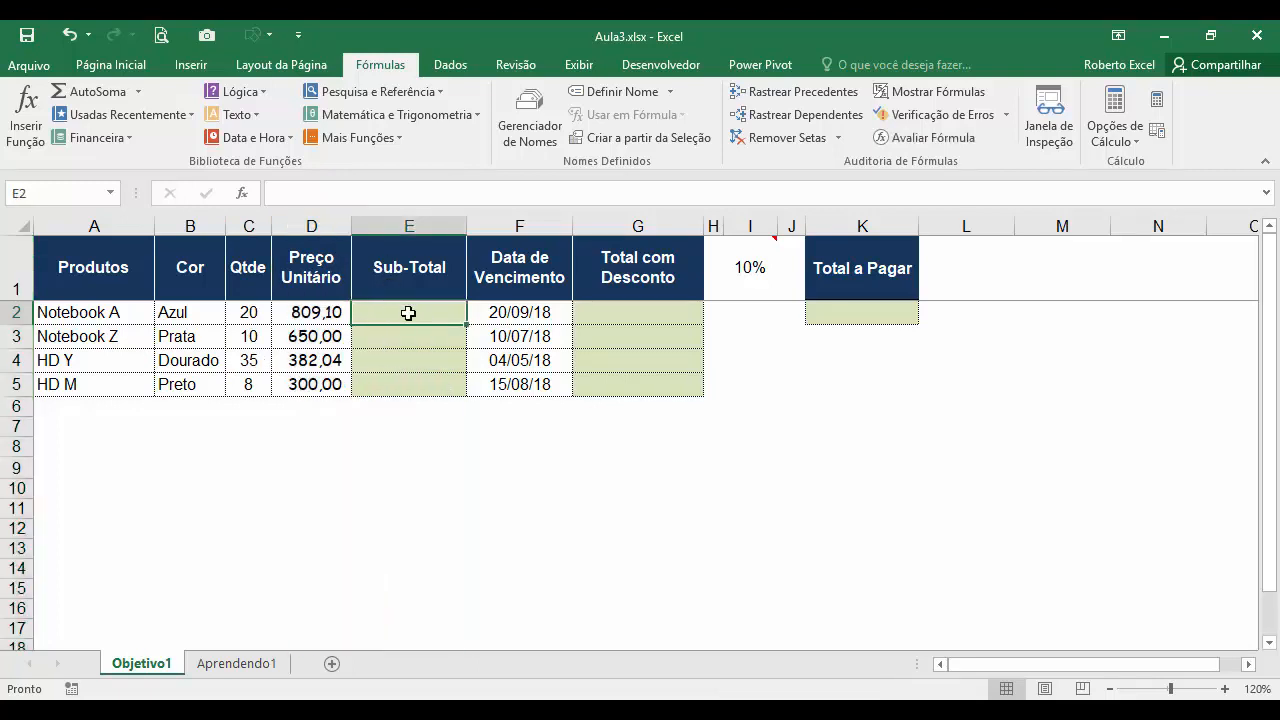
{"action": "left_click", "coordinate": [251, 314]}
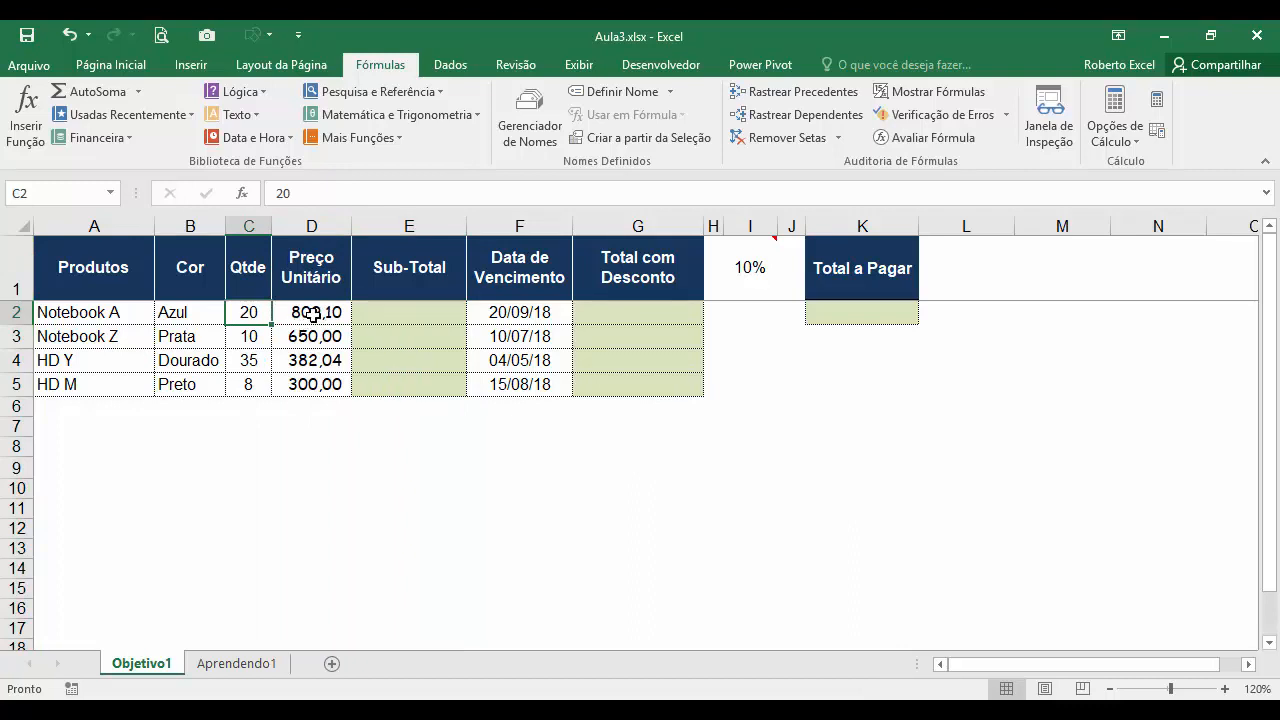
{"action": "left_click", "coordinate": [313, 314]}
{"action": "left_click", "coordinate": [377, 317]}
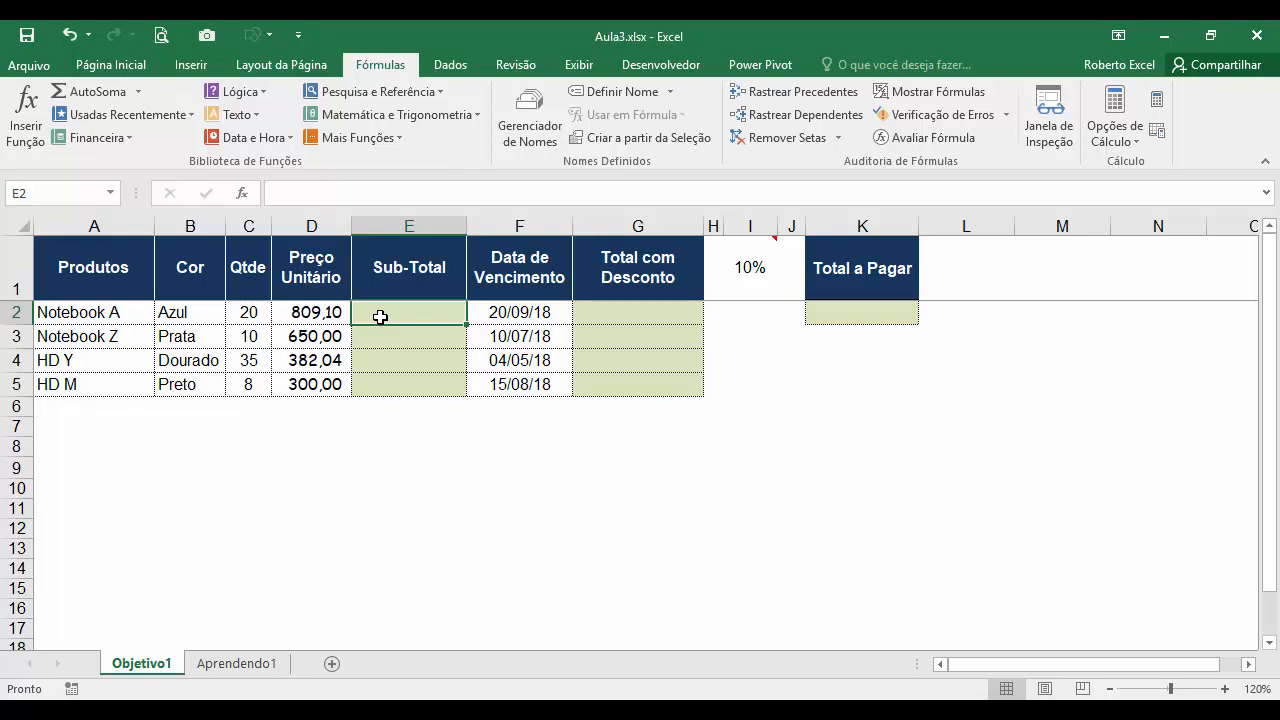
Step: Define the name quantidade for the entire Qtde column C
{"action": "left_click", "coordinate": [251, 227]}
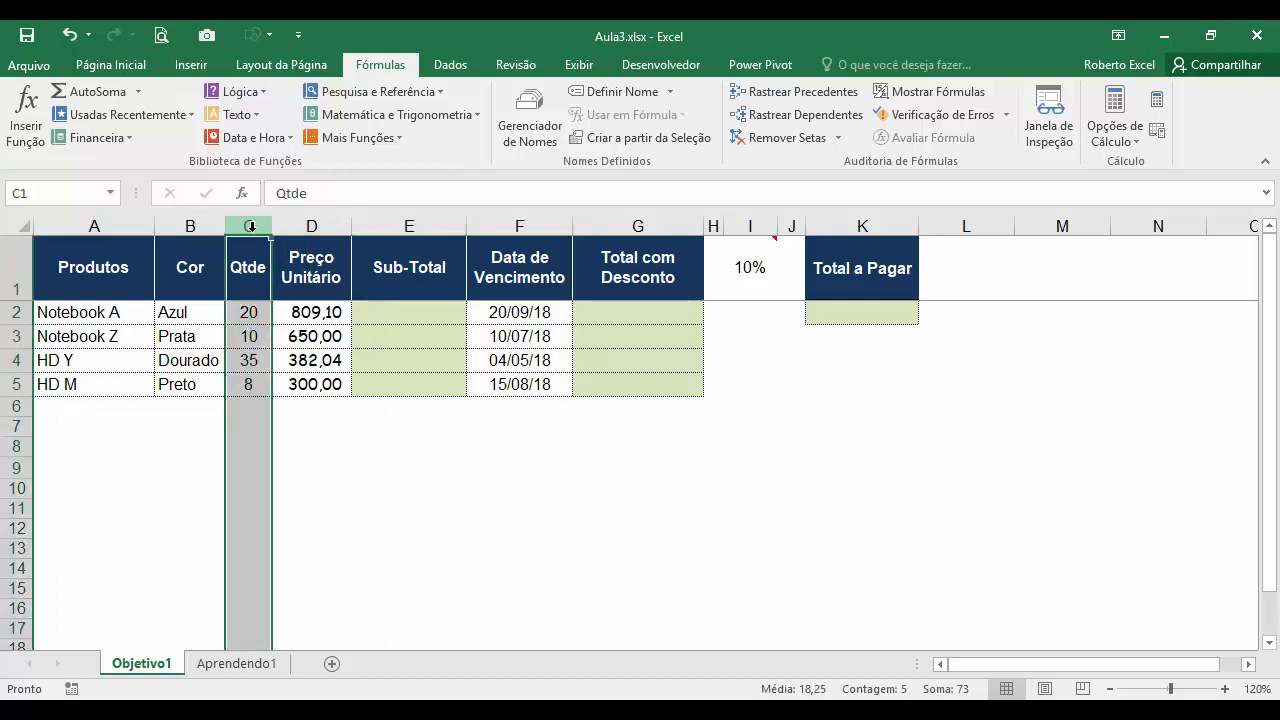
{"action": "left_click", "coordinate": [50, 194]}
{"action": "key", "text": "BackSpace"}
{"action": "type", "text": "quantidade"}
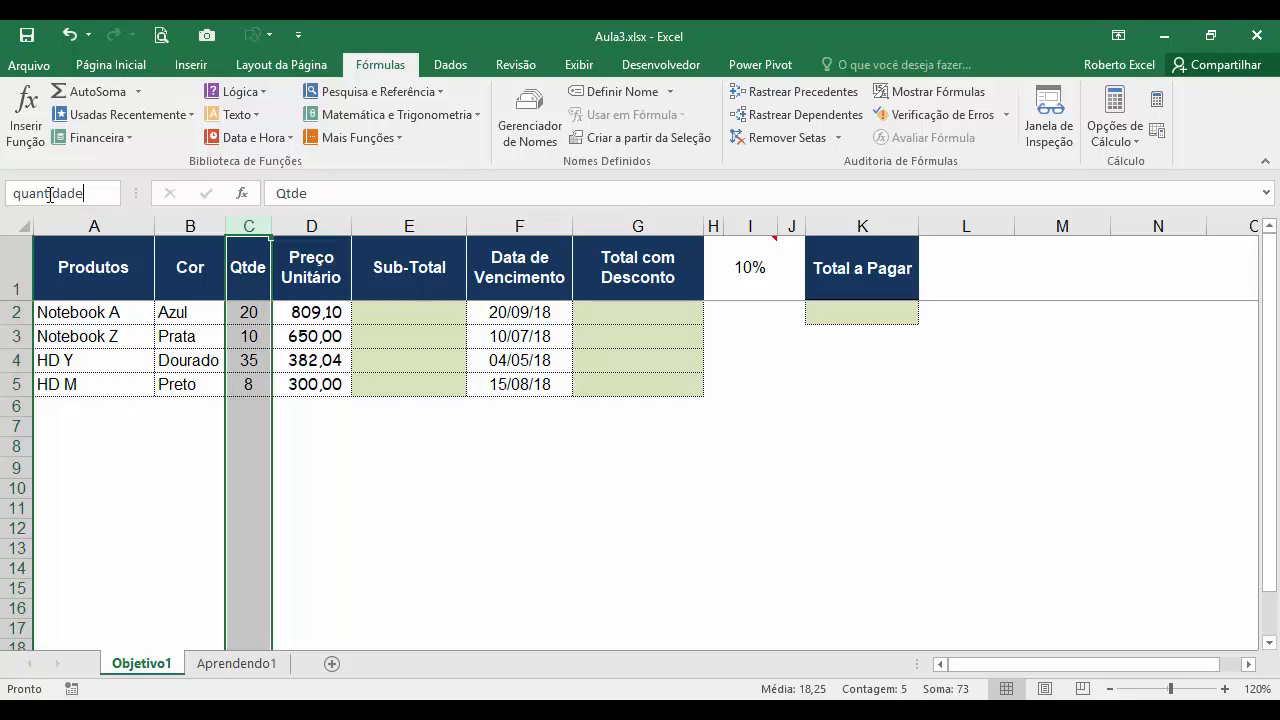
{"action": "key", "text": "Return"}
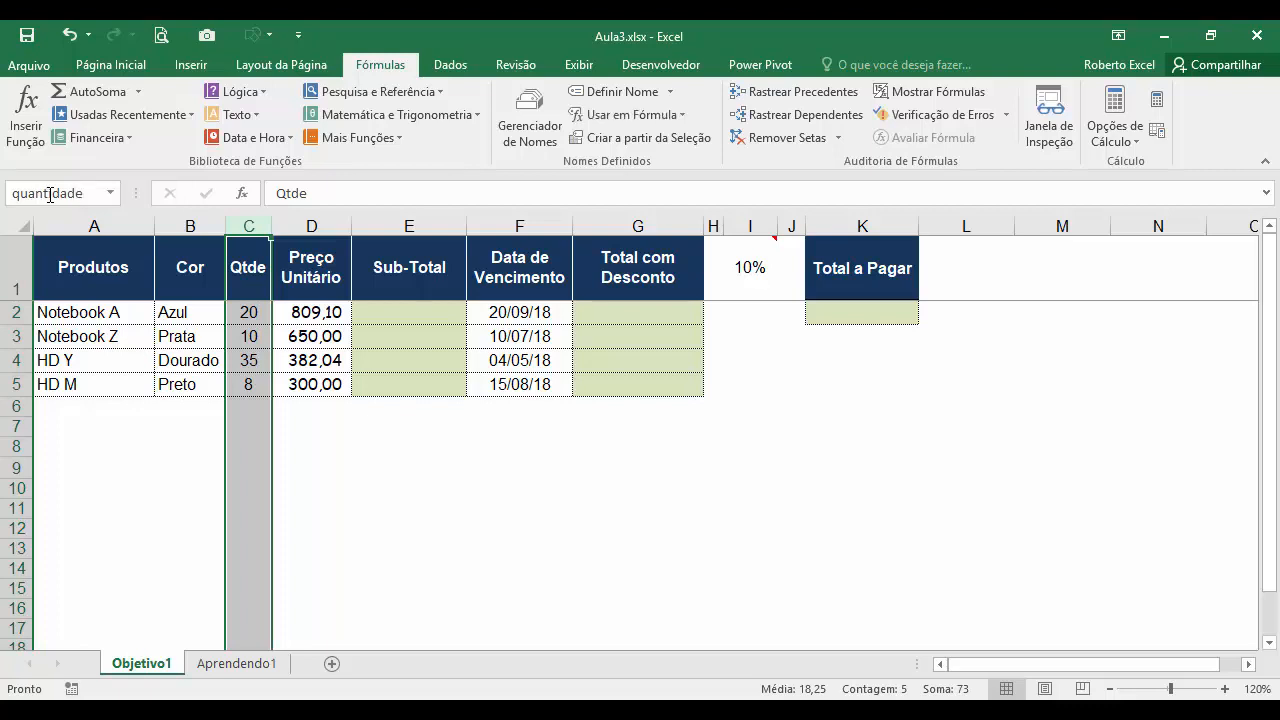
Step: Define the name preço for the entire Preço Unitário column D
{"action": "left_click", "coordinate": [313, 227]}
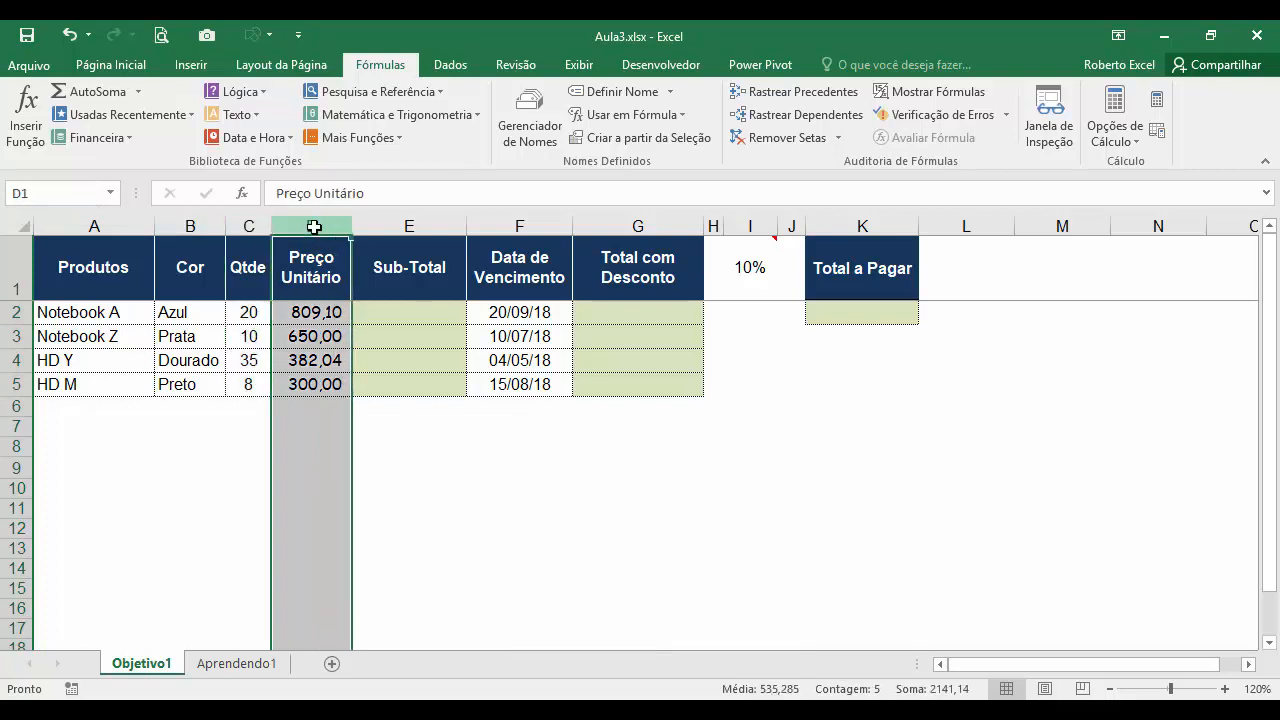
{"action": "left_click", "coordinate": [46, 190]}
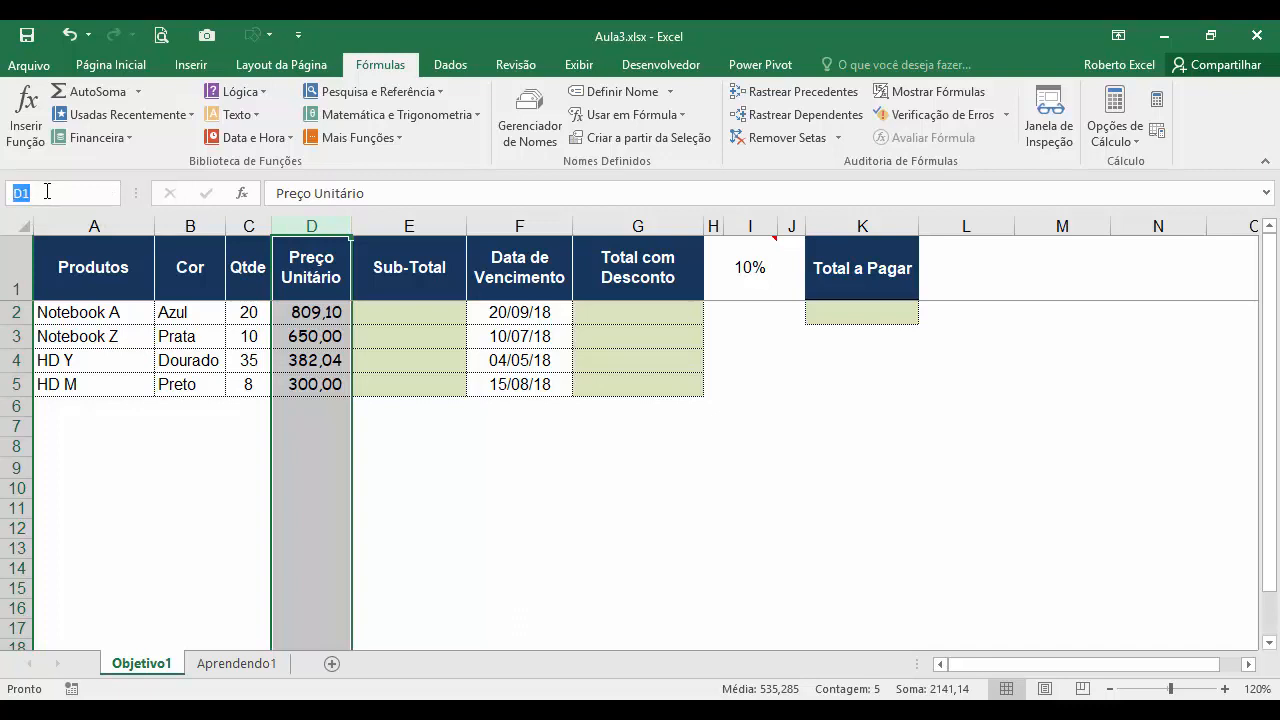
{"action": "key", "text": "BackSpace"}
{"action": "type", "text": "preço"}
{"action": "key", "text": "Return"}
Step: Enter the formula =quantidade*preço in Sub-Total cell E2 and fill it down through E5
{"action": "left_click", "coordinate": [395, 309]}
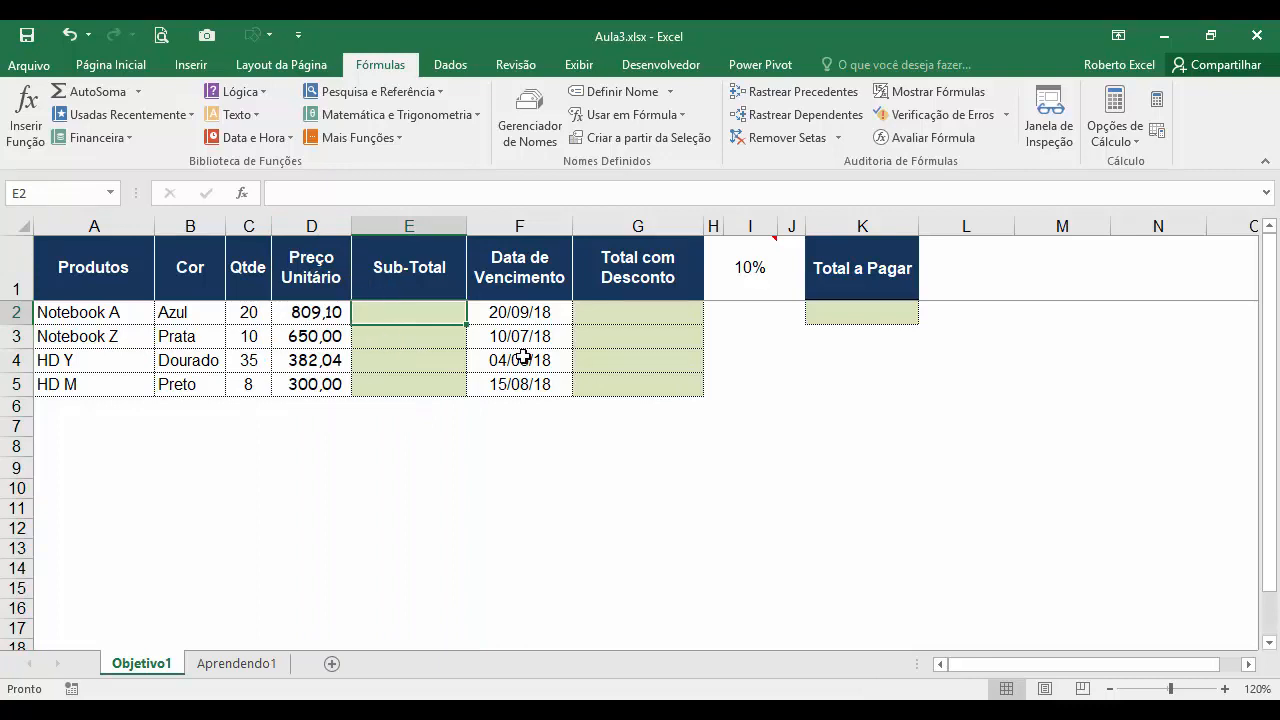
{"action": "type", "text": "="}
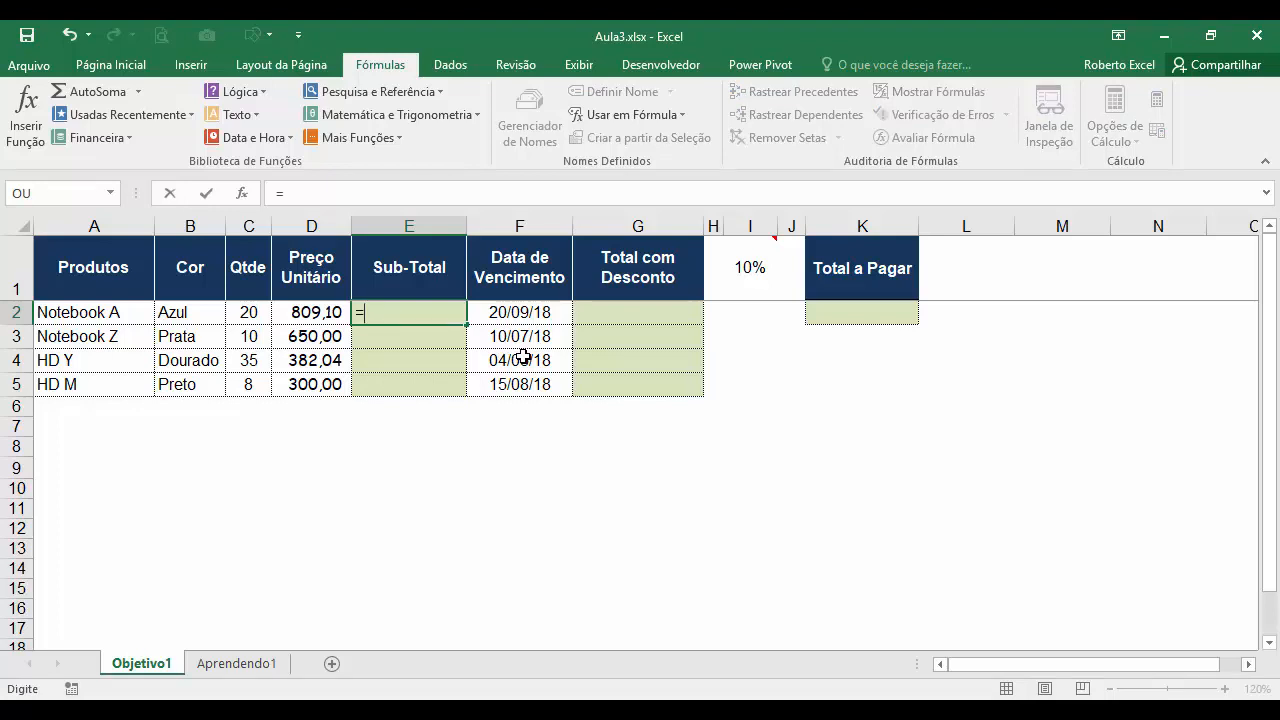
{"action": "type", "text": "qu"}
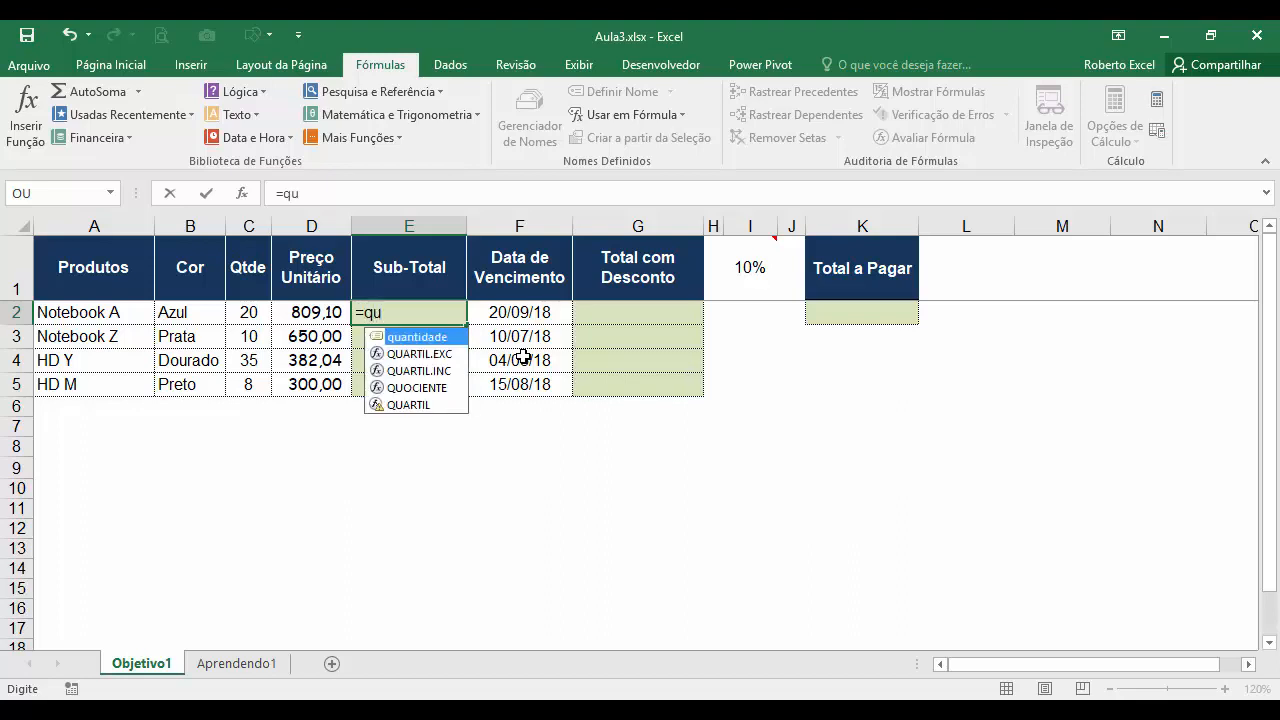
{"action": "double_click", "coordinate": [419, 340]}
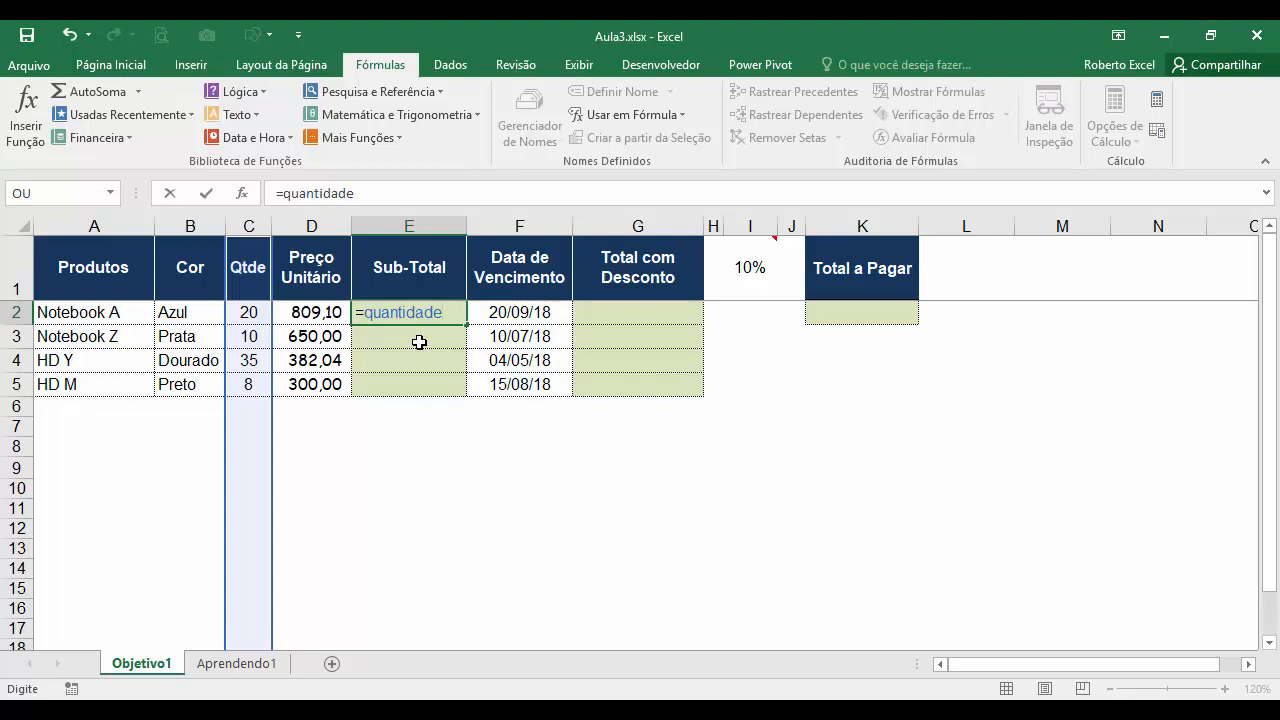
{"action": "type", "text": "*pre"}
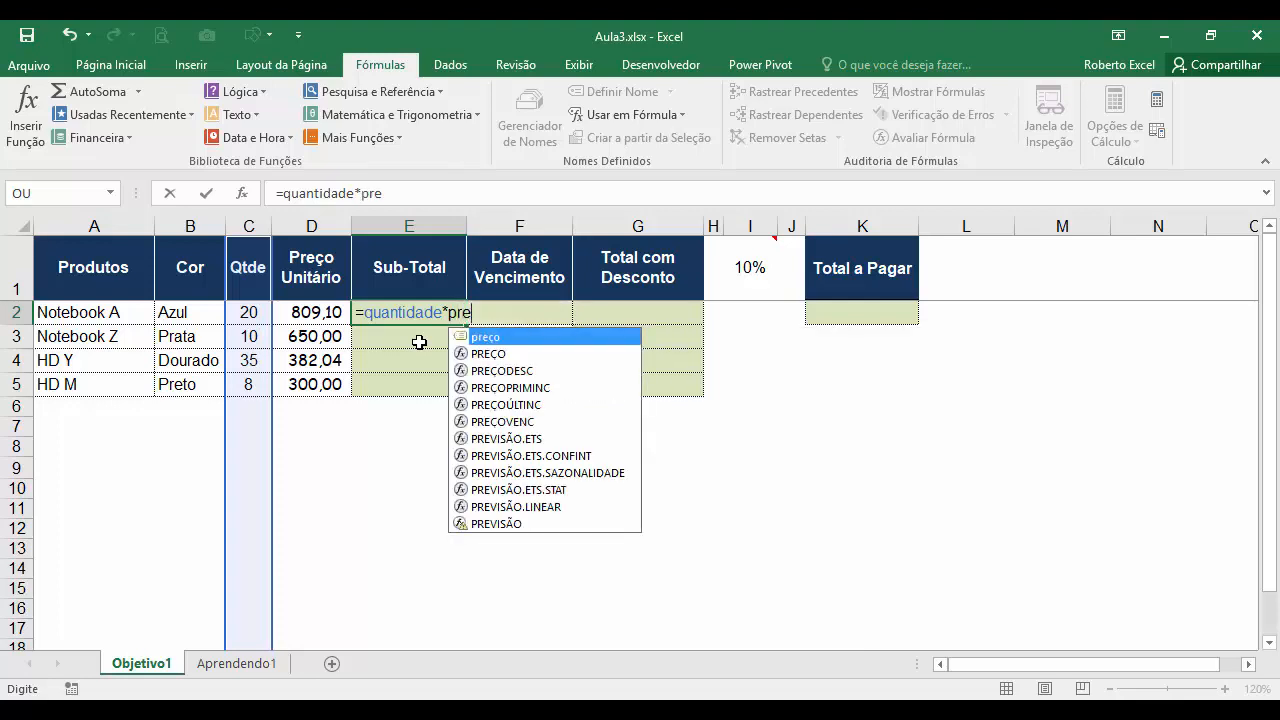
{"action": "type", "text": "ço"}
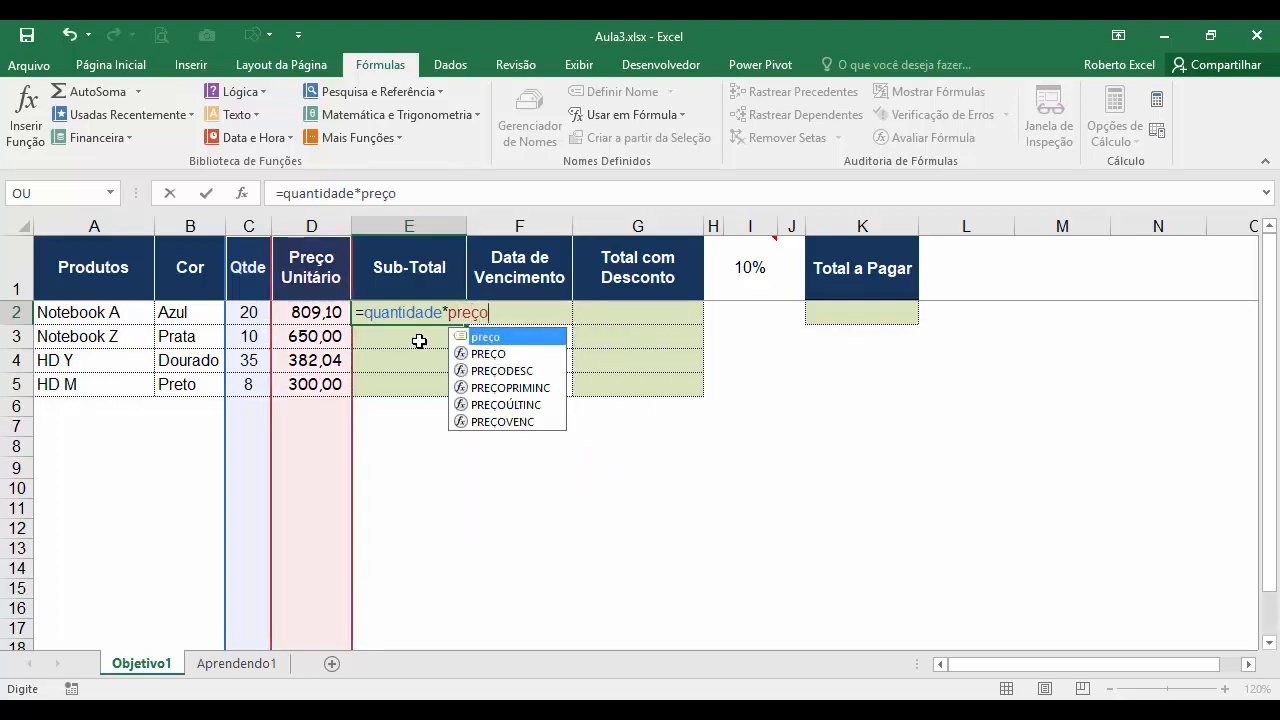
{"action": "double_click", "coordinate": [487, 337]}
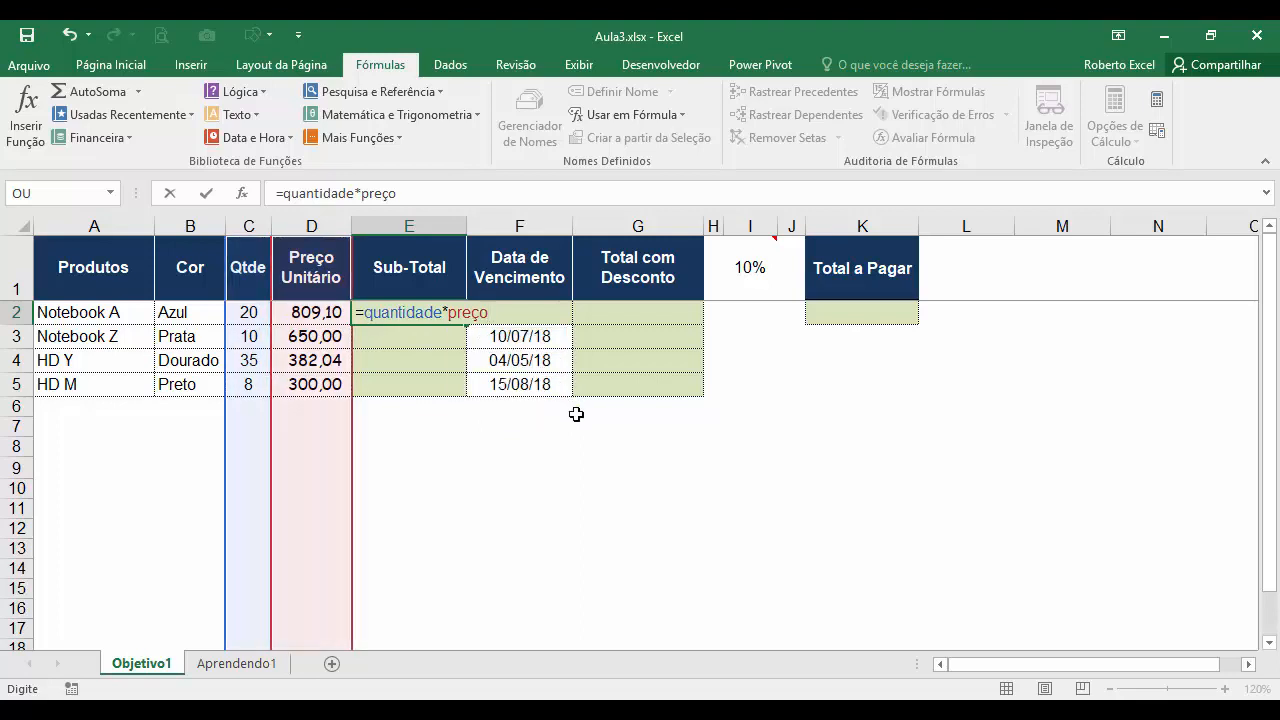
{"action": "key", "text": "Return"}
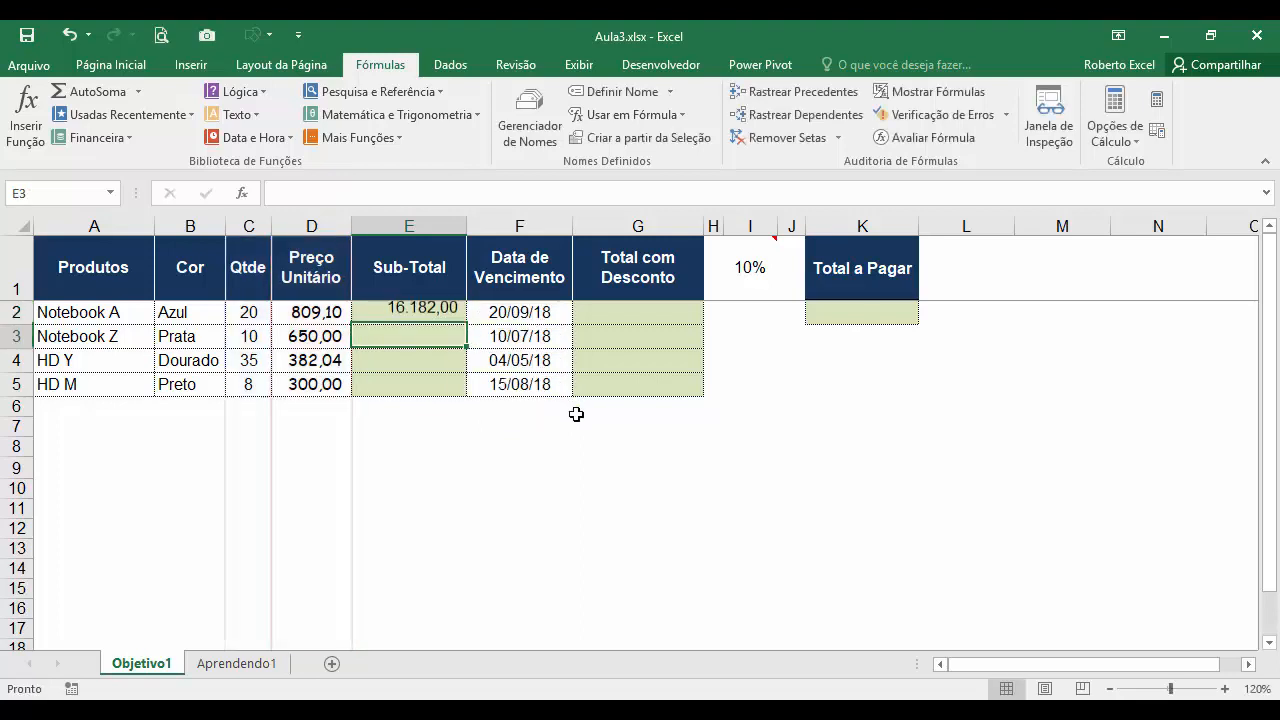
{"action": "left_click", "coordinate": [428, 316]}
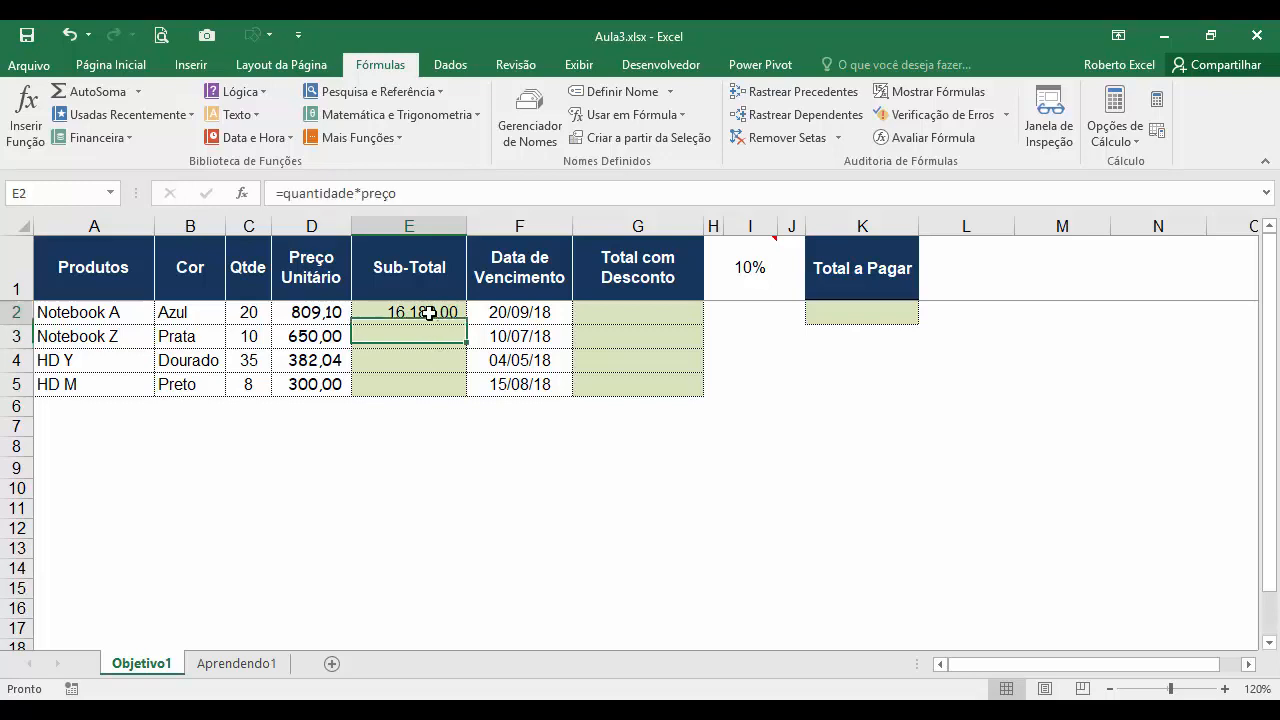
{"action": "left_click_drag", "start_coordinate": [464, 325], "coordinate": [462, 388]}
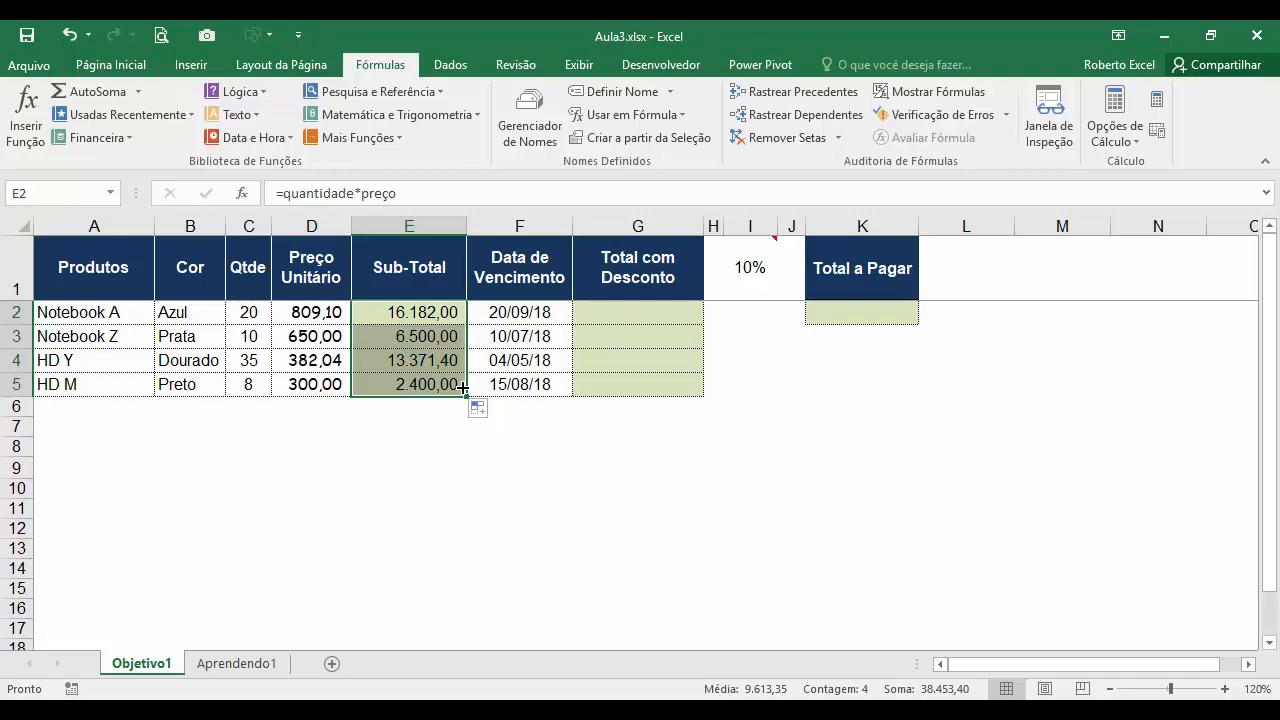
Step: Review the Sub-Total formula in E2 and the name assigned to column C
{"action": "left_click", "coordinate": [418, 313]}
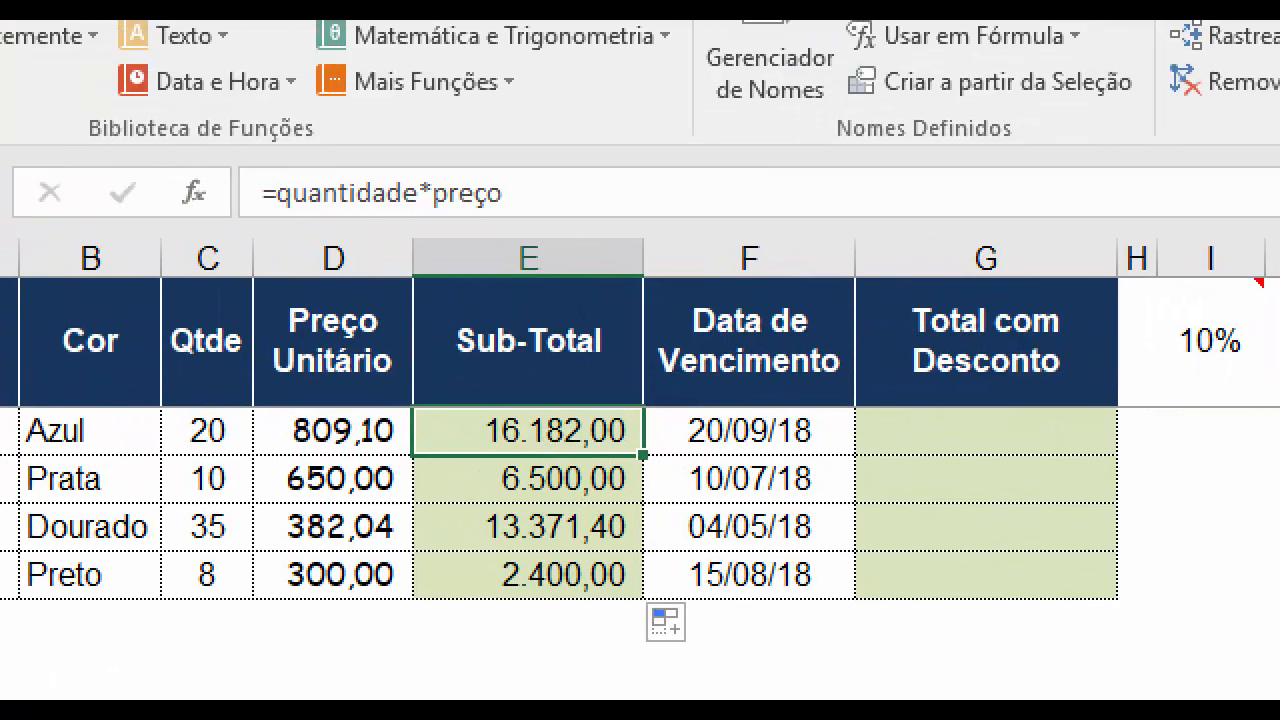
{"action": "mouse_move", "coordinate": [342, 175]}
{"action": "left_mouse_down"}
{"action": "mouse_move", "coordinate": [422, 186]}
{"action": "mouse_move", "coordinate": [234, 206]}
{"action": "mouse_move", "coordinate": [530, 268]}
{"action": "mouse_move", "coordinate": [550, 168]}
{"action": "left_mouse_up"}
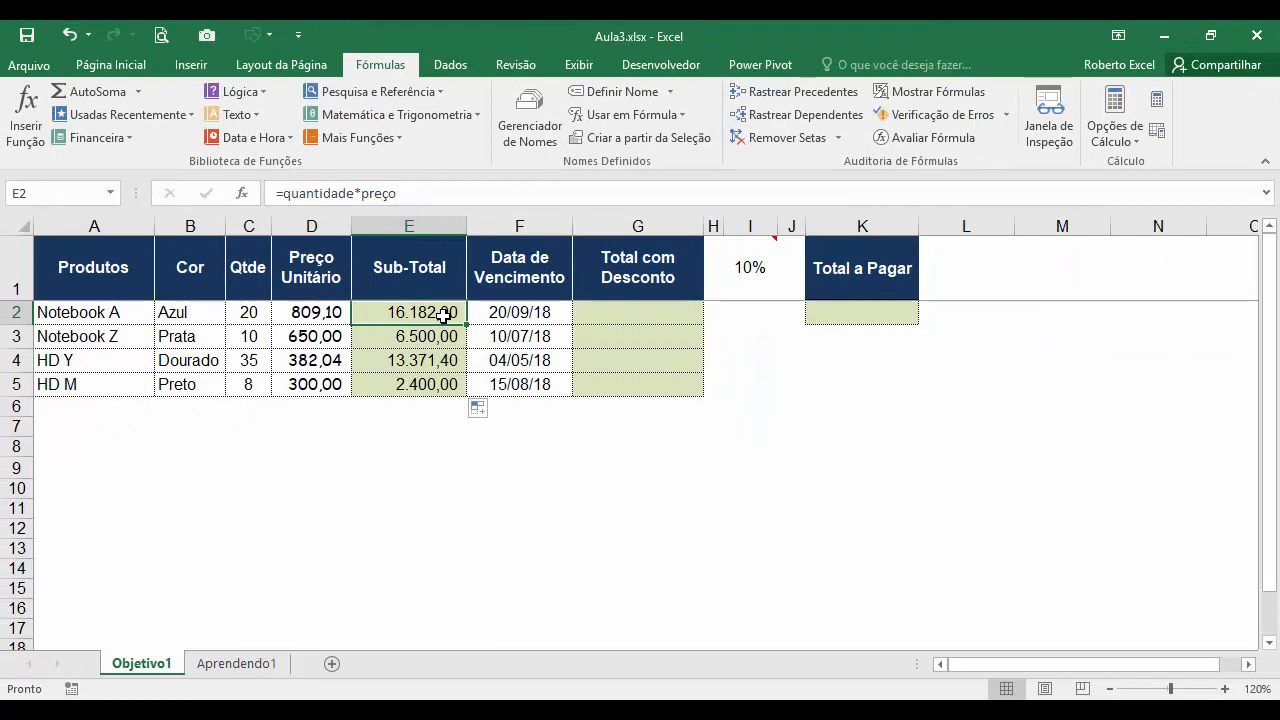
{"action": "left_click", "coordinate": [249, 223]}
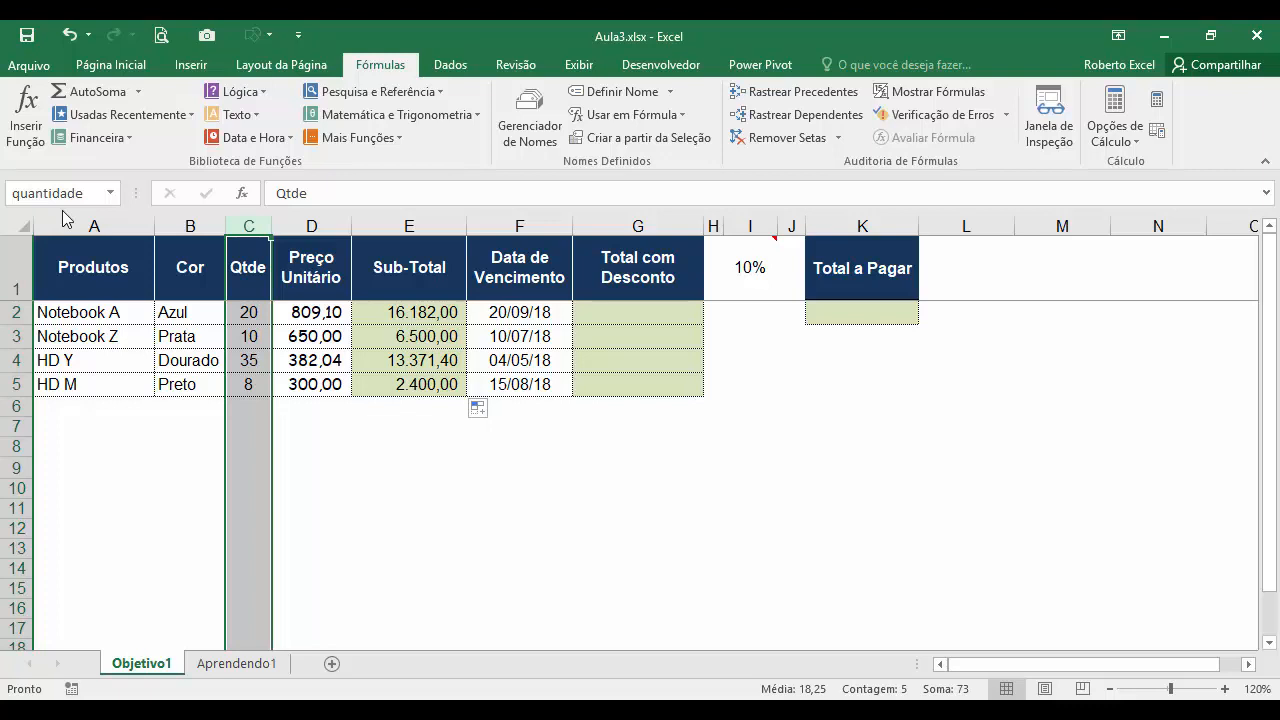
{"action": "left_click", "coordinate": [388, 320]}
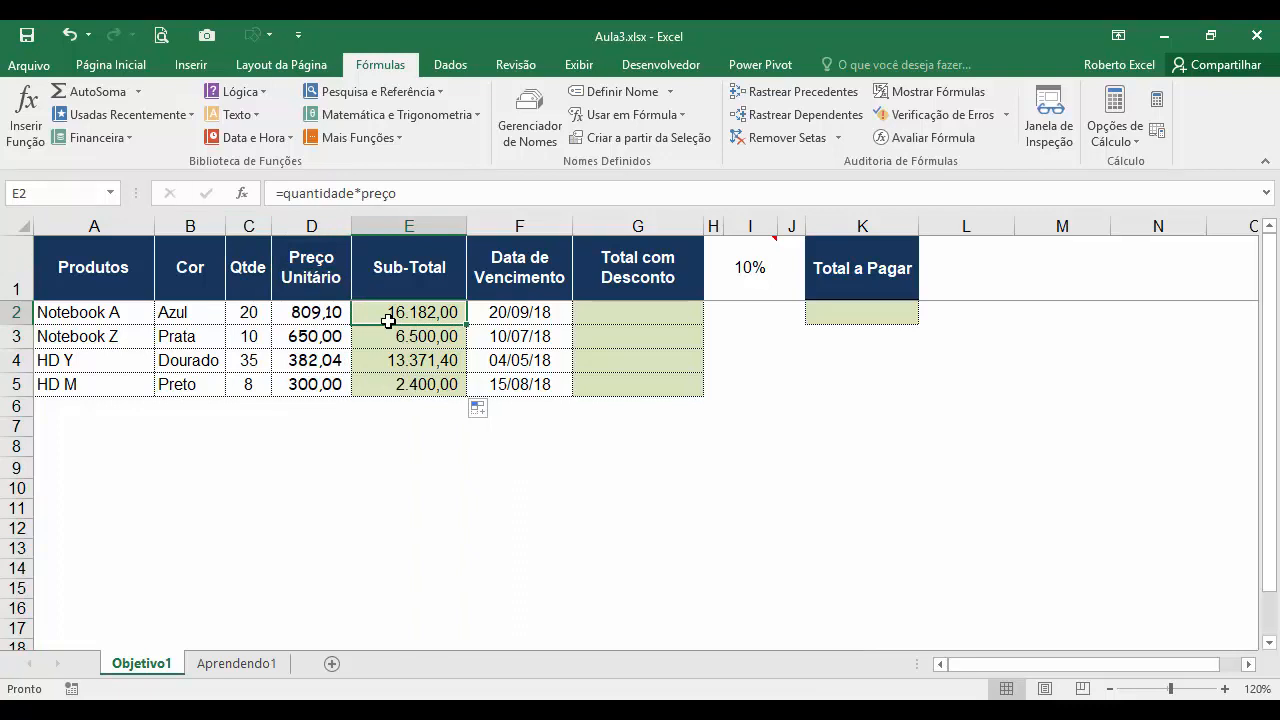
{"action": "left_click", "coordinate": [606, 486]}
{"action": "left_click", "coordinate": [300, 508]}
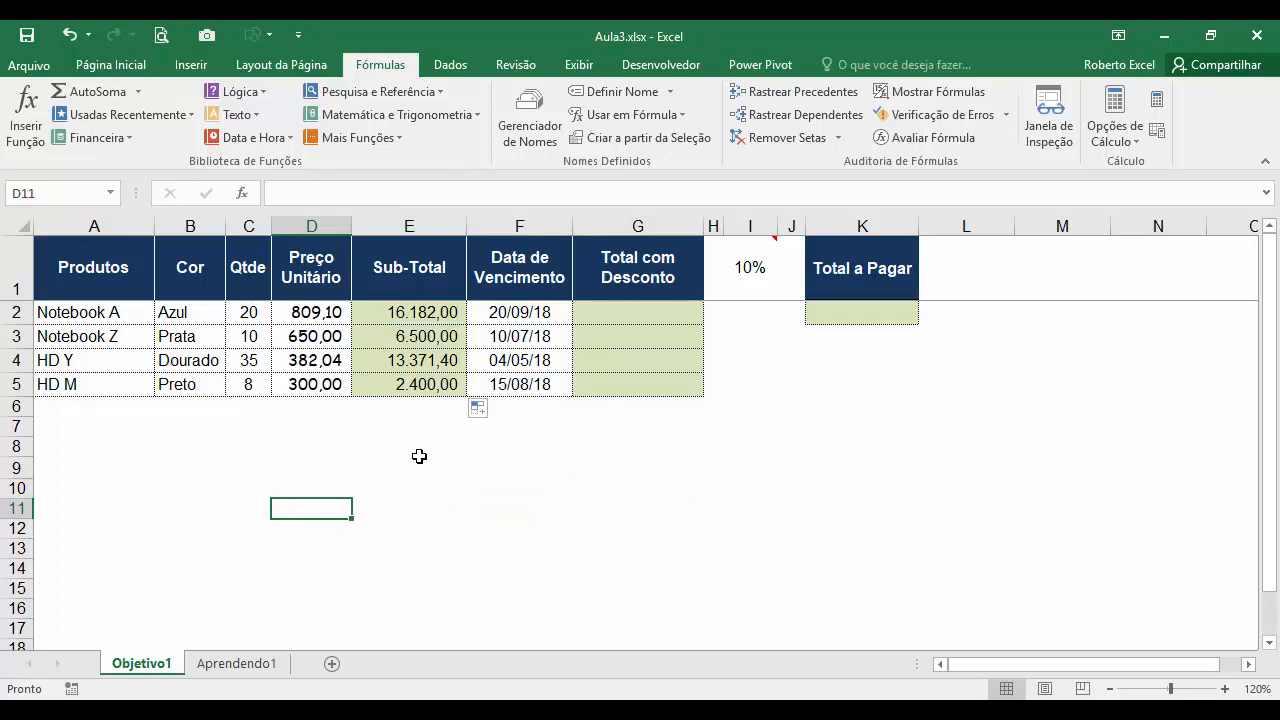
{"action": "left_click", "coordinate": [221, 667]}
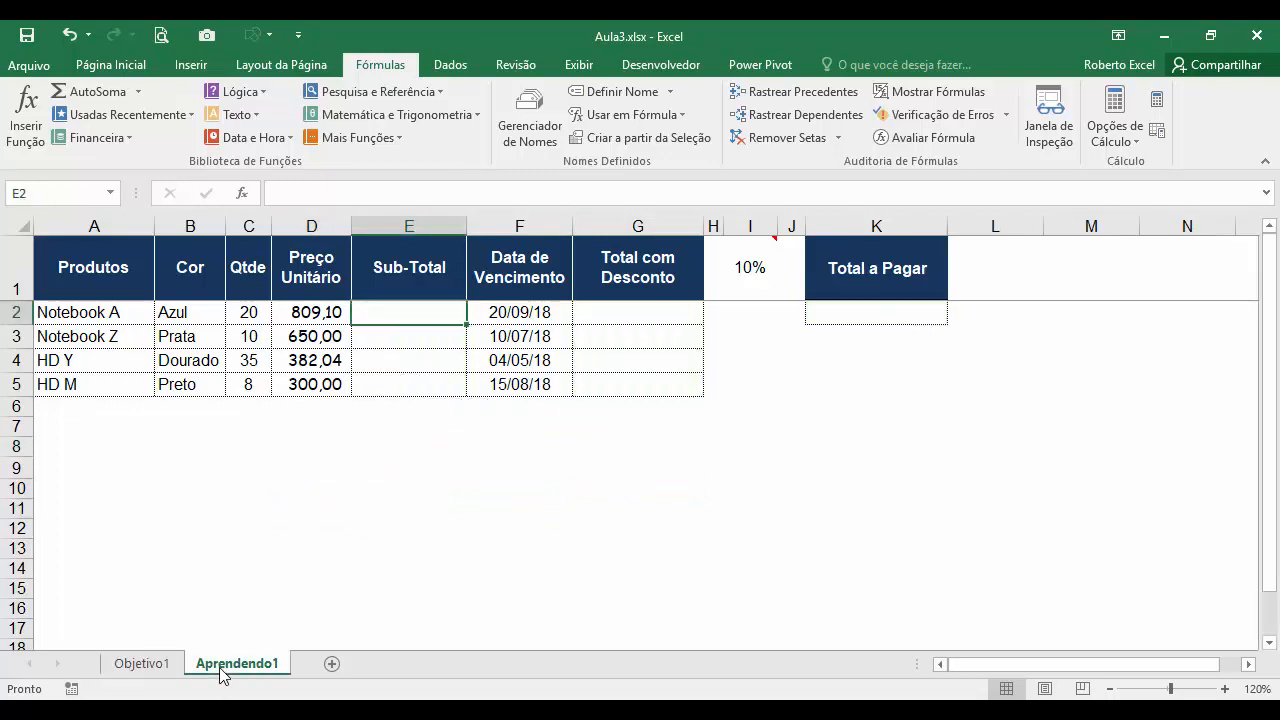
{"action": "left_click", "coordinate": [140, 665]}
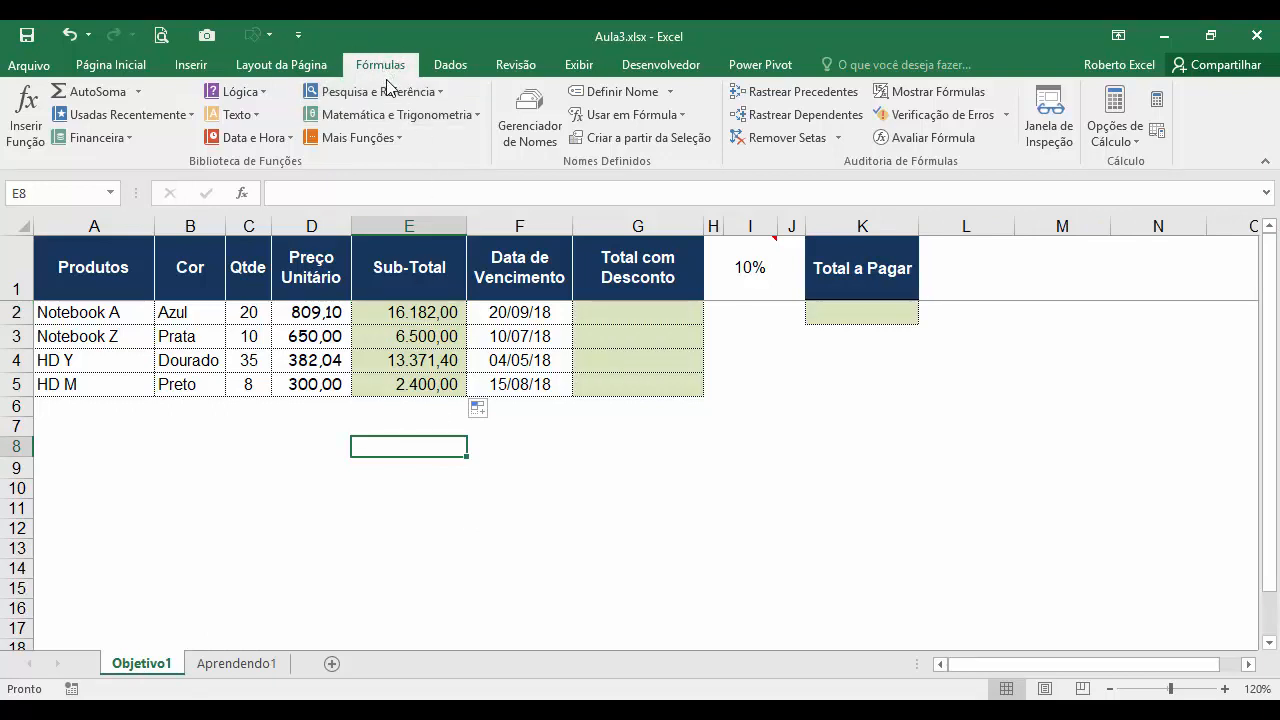
Step: Rename the defined name quantidade as qtde in the Name Manager and close it
{"action": "left_click", "coordinate": [533, 125]}
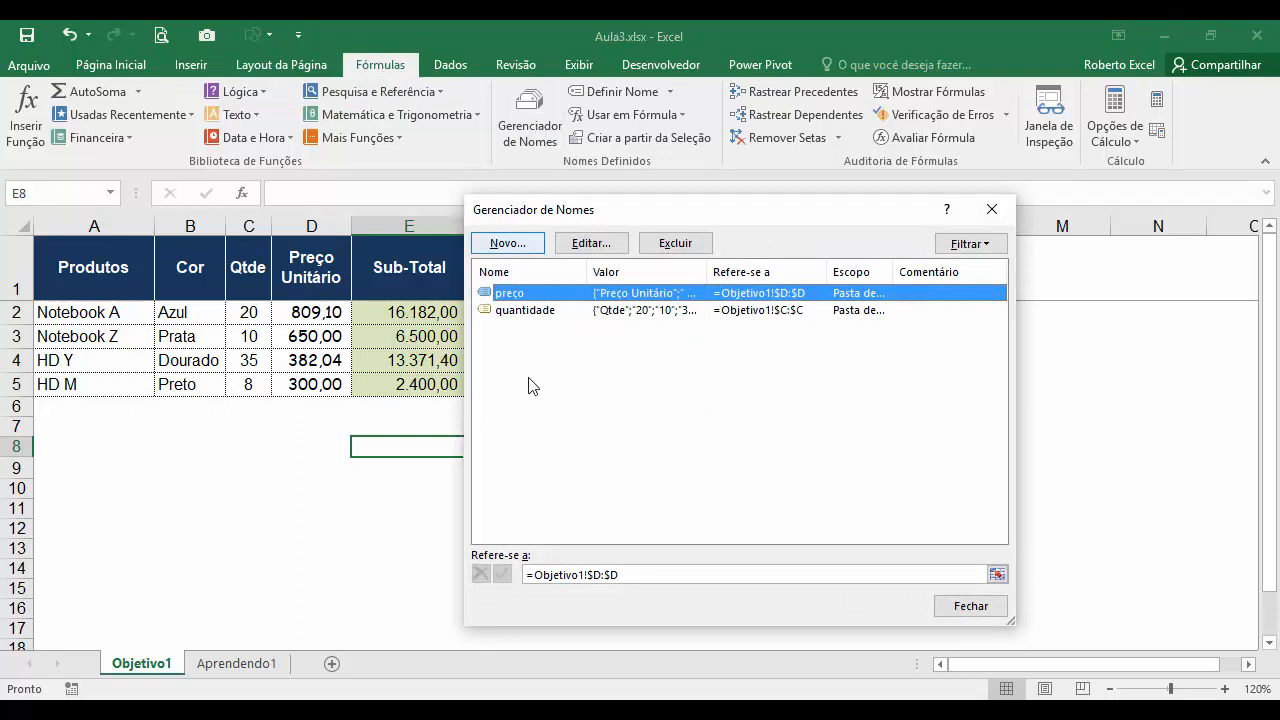
{"action": "left_click", "coordinate": [522, 312]}
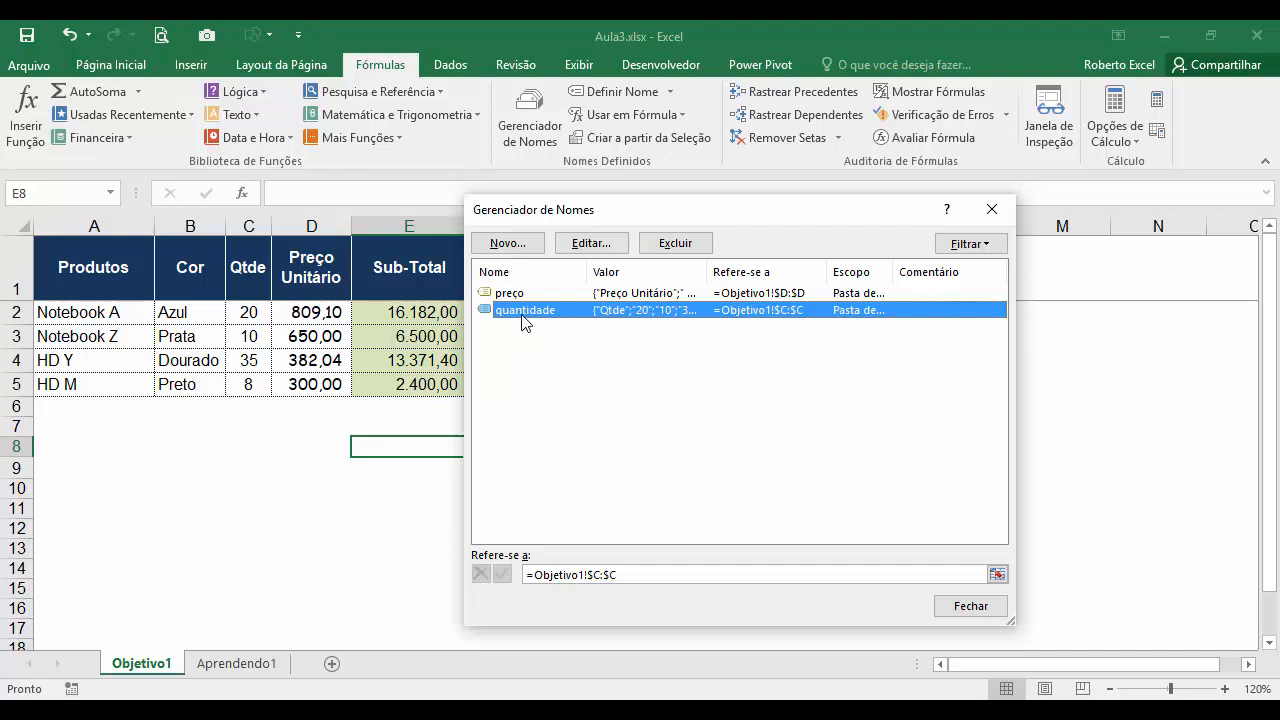
{"action": "left_click", "coordinate": [600, 246]}
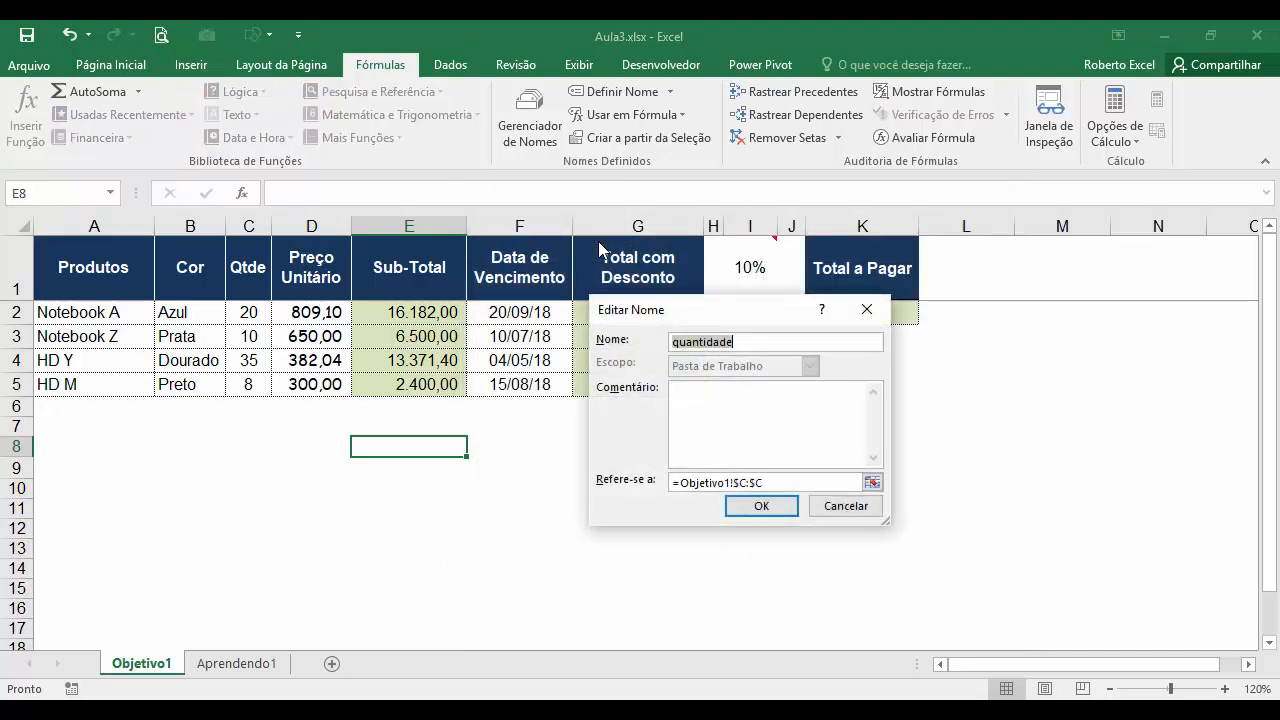
{"action": "key", "text": "BackSpace"}
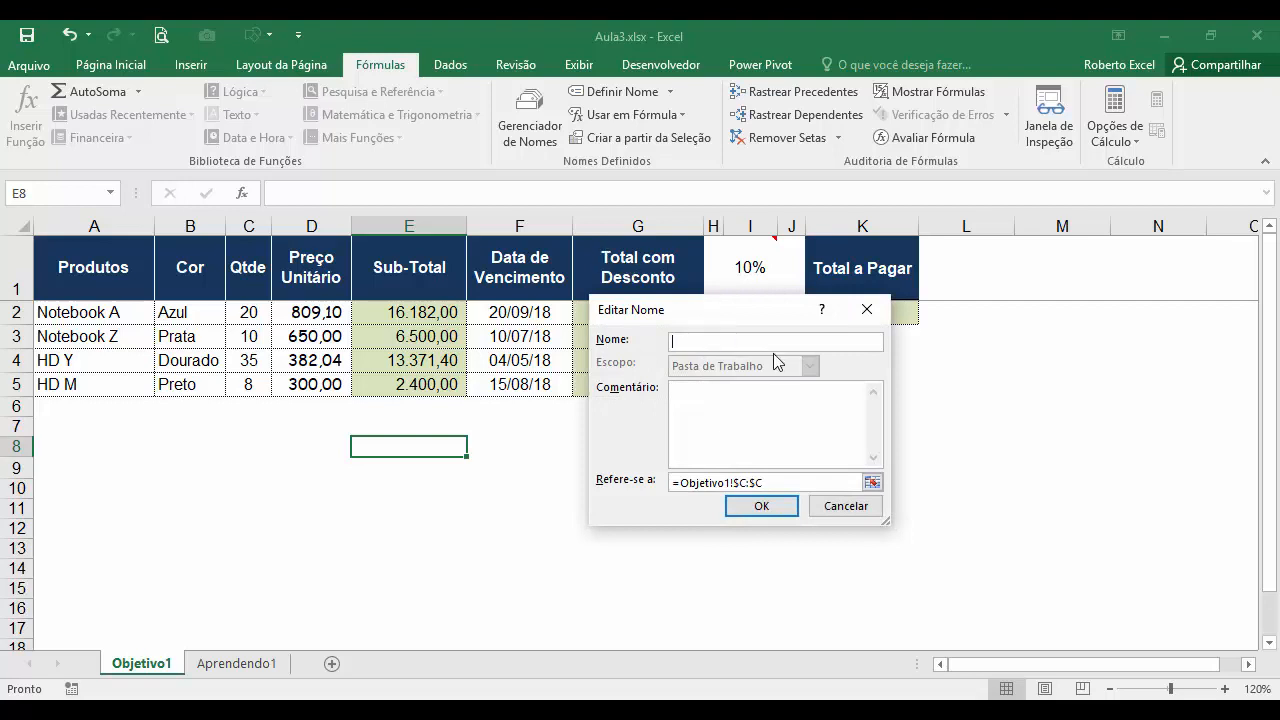
{"action": "type", "text": "qtde"}
{"action": "left_click", "coordinate": [762, 506]}
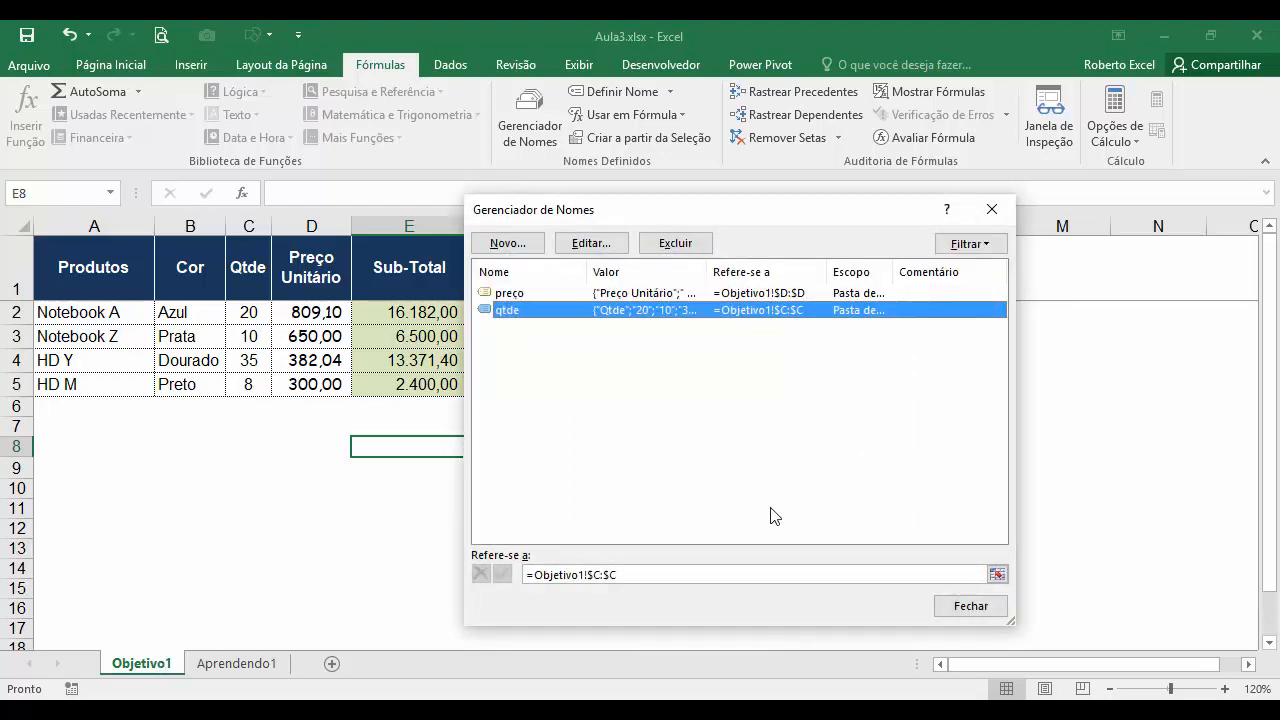
{"action": "left_click", "coordinate": [972, 607]}
{"action": "left_click", "coordinate": [972, 607]}
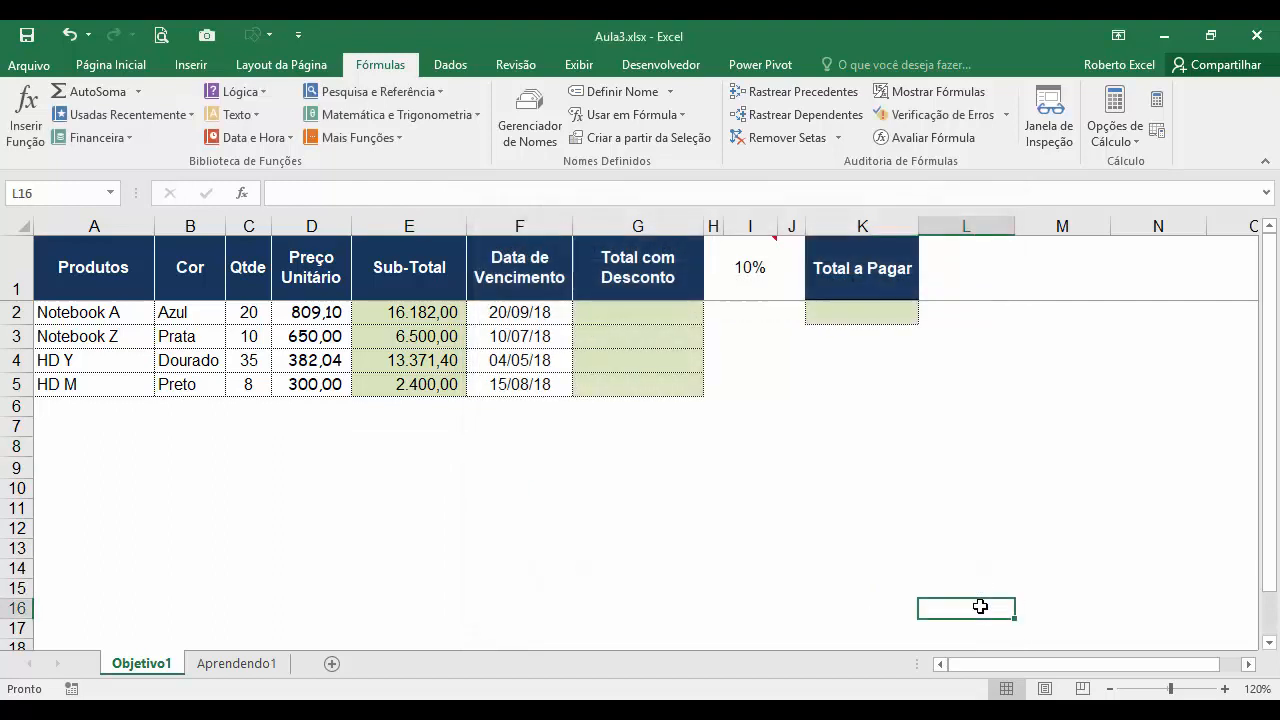
Step: Check the name assigned to column C and the names used in the Sub-Total formula in E2
{"action": "left_click", "coordinate": [249, 224]}
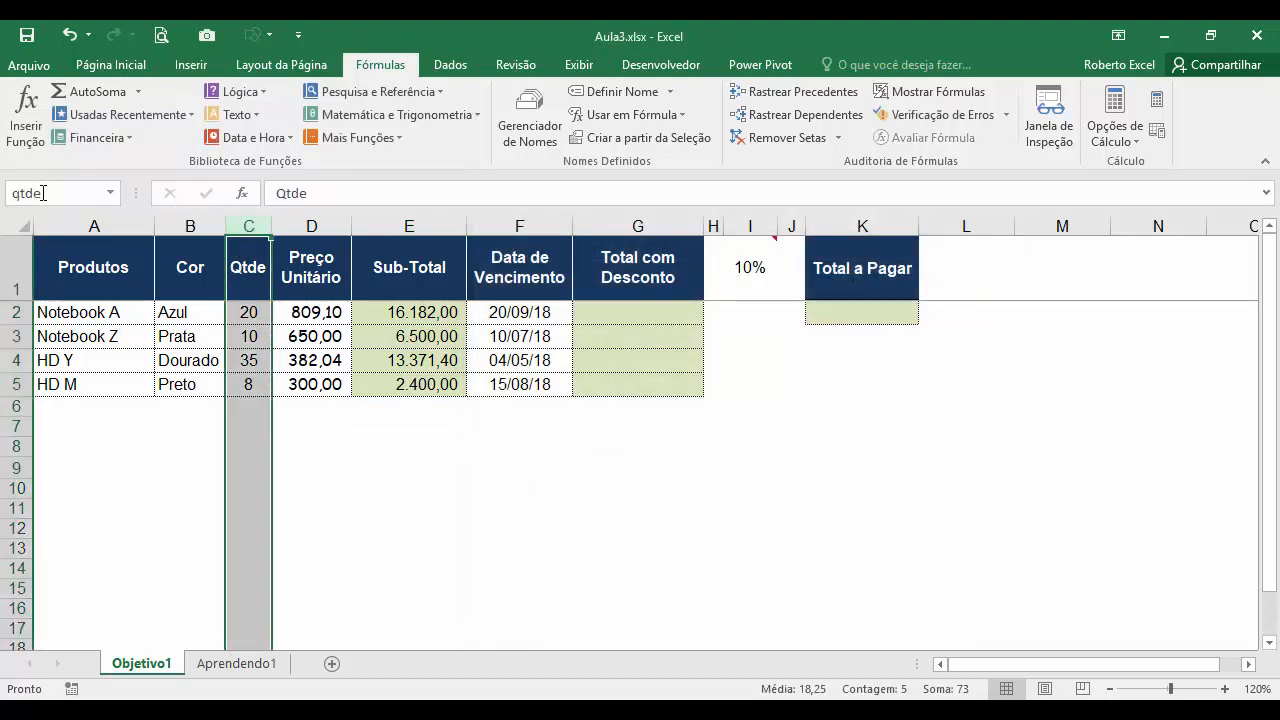
{"action": "left_click", "coordinate": [407, 316]}
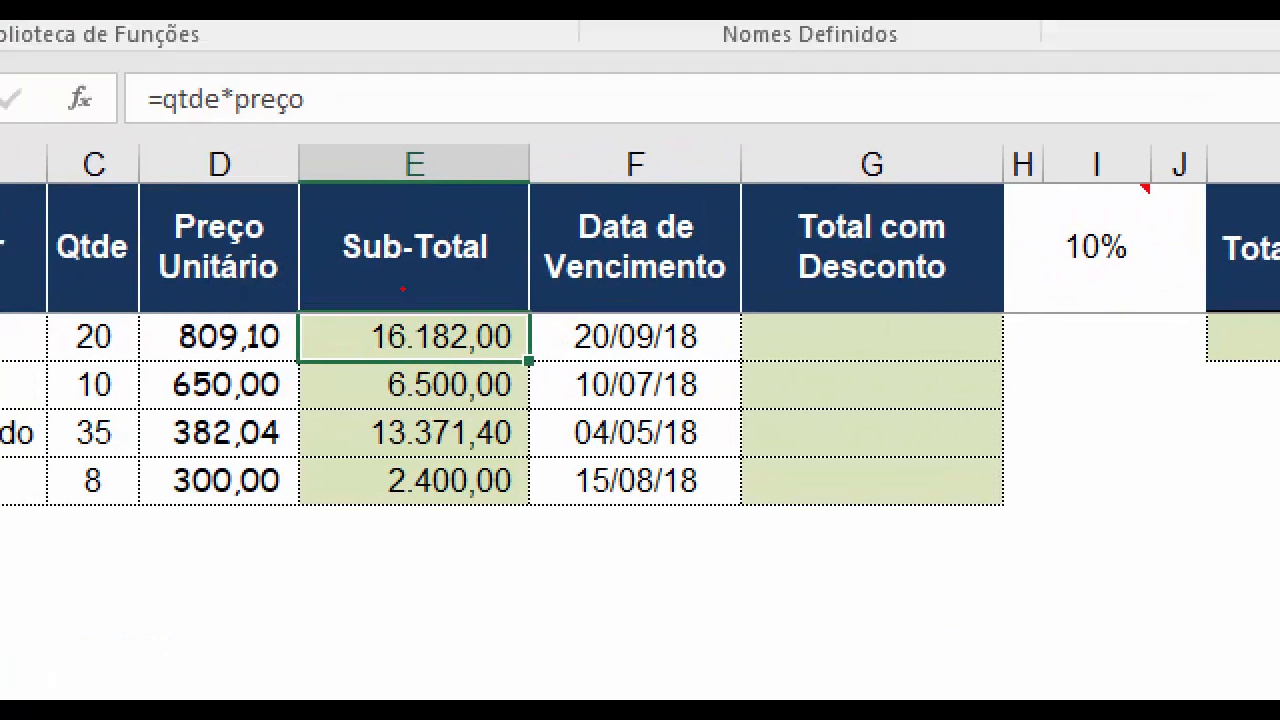
{"action": "left_click_drag", "start_coordinate": [305, 178], "coordinate": [272, 179]}
{"action": "mouse_move", "coordinate": [140, 70]}
{"action": "left_mouse_down"}
{"action": "mouse_move", "coordinate": [190, 120]}
{"action": "mouse_move", "coordinate": [244, 72]}
{"action": "left_mouse_up"}
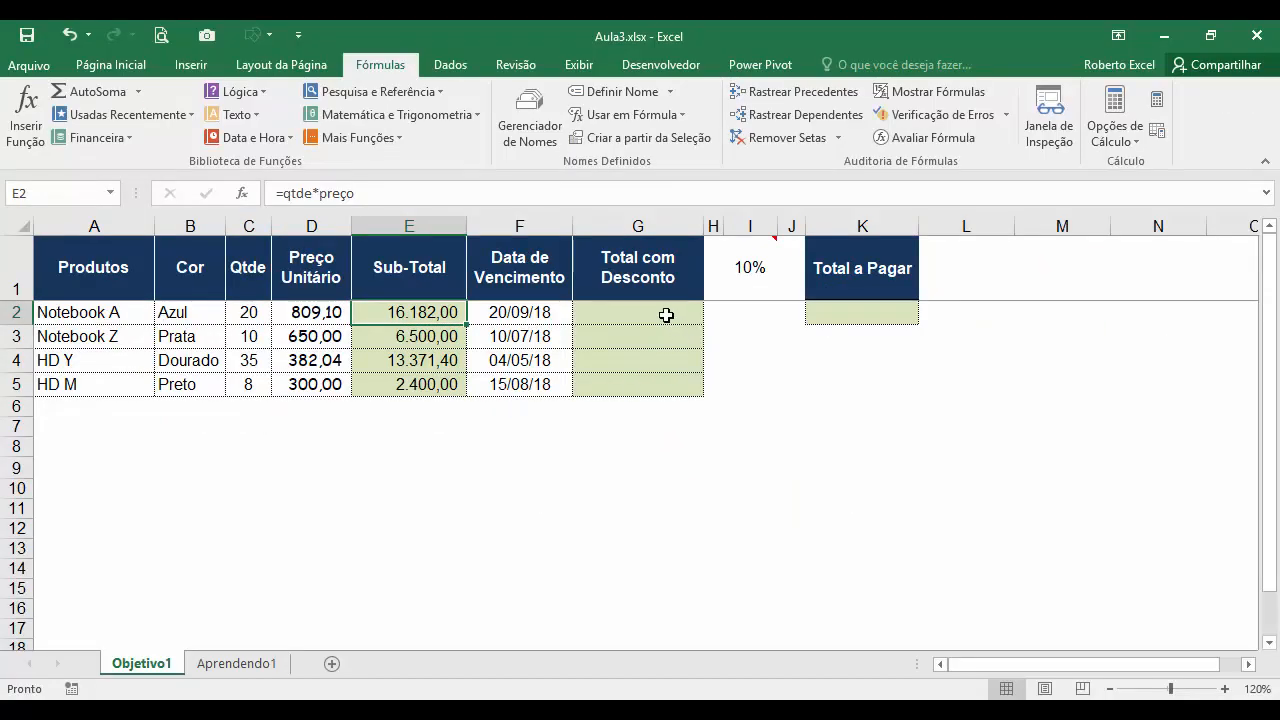
Step: Try the cell-reference formula =E2-I1*E2 in Total com Desconto cell G2 and clear the cell
{"action": "left_click", "coordinate": [667, 316]}
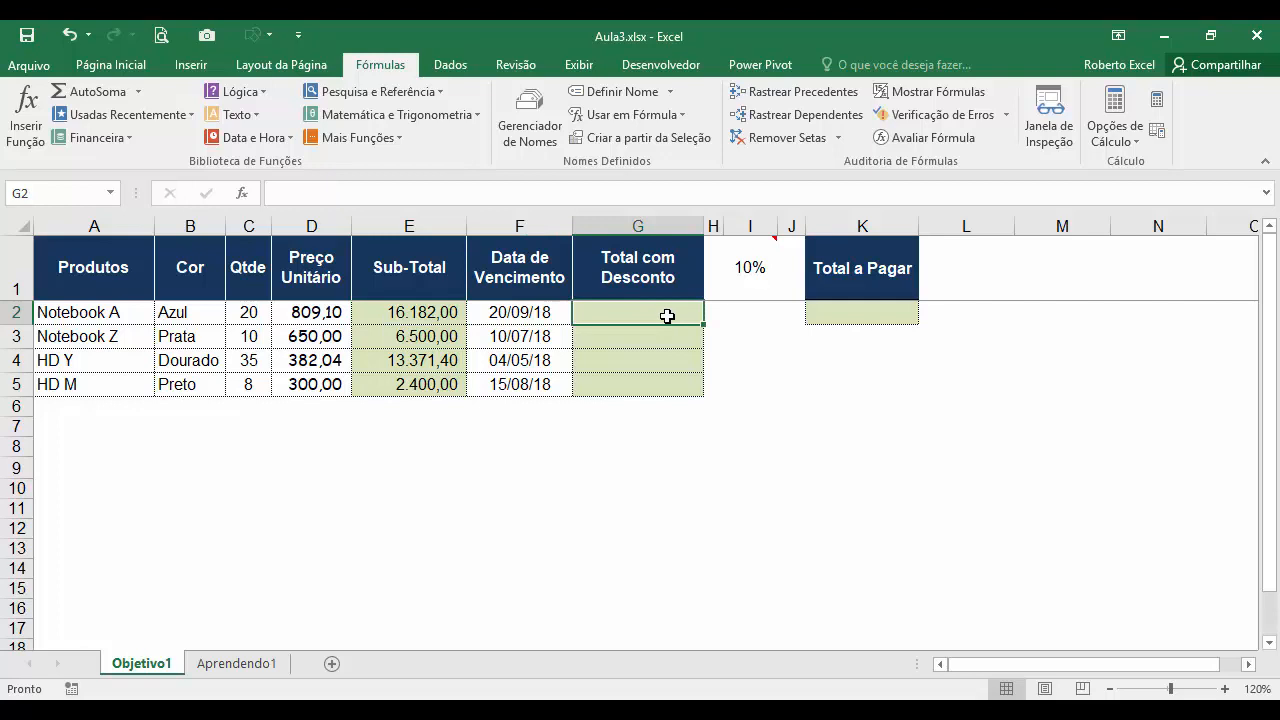
{"action": "left_click", "coordinate": [405, 313]}
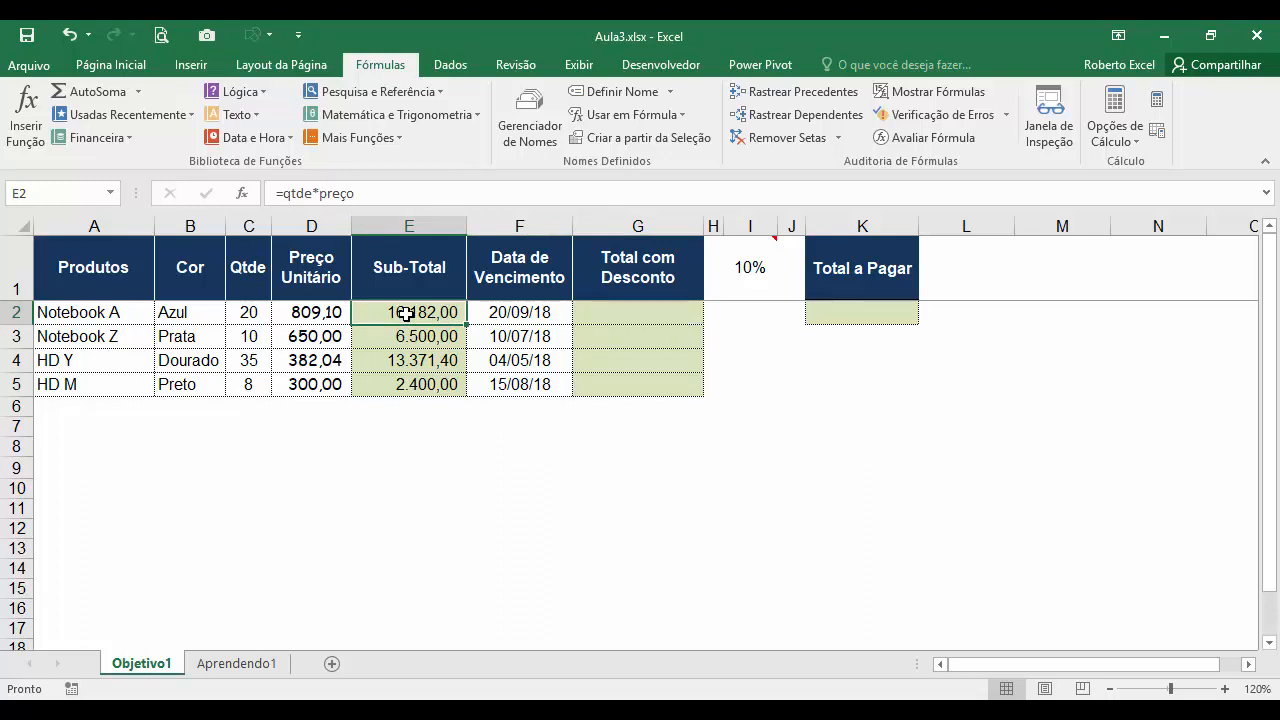
{"action": "left_click", "coordinate": [751, 268]}
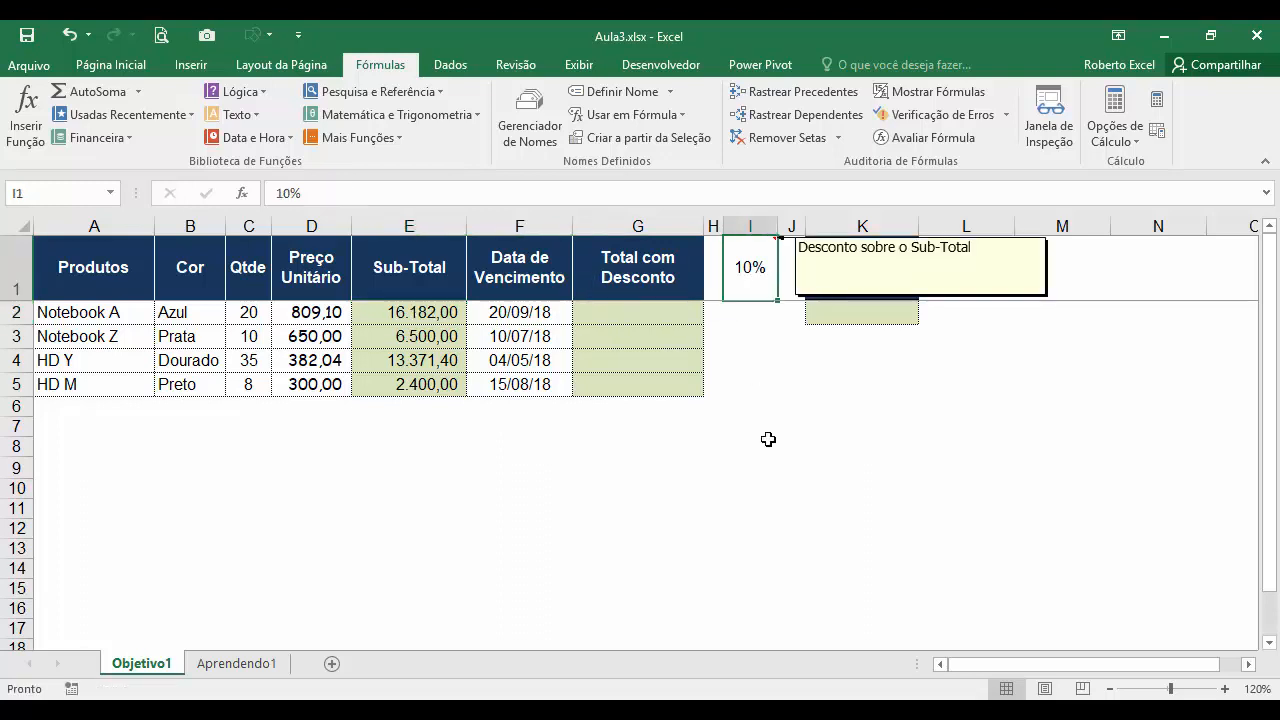
{"action": "left_click", "coordinate": [664, 317]}
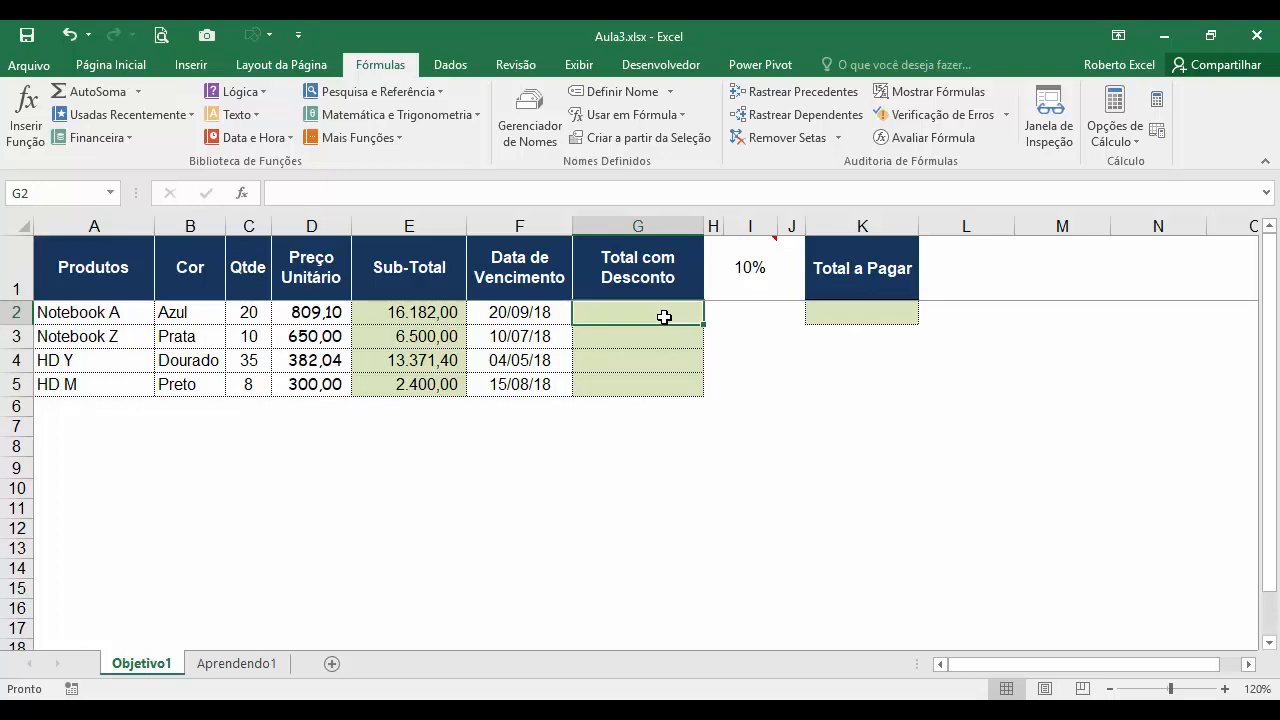
{"action": "type", "text": "="}
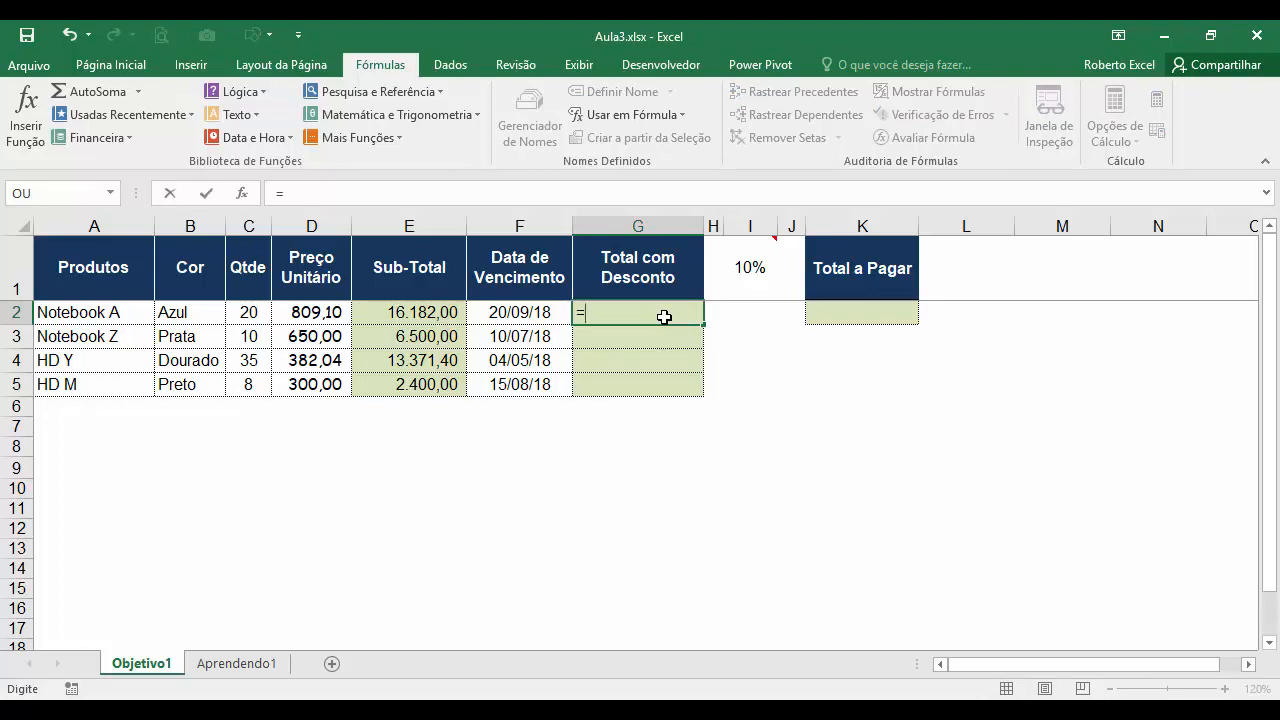
{"action": "left_click", "coordinate": [427, 313]}
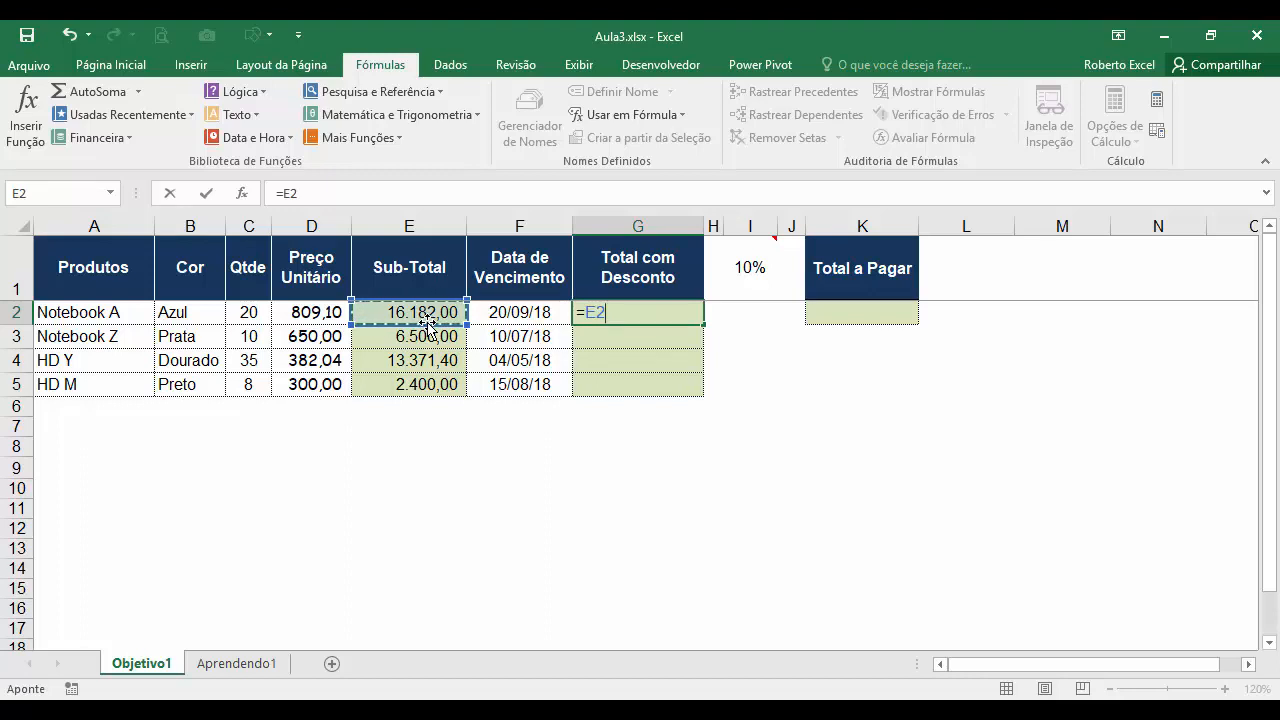
{"action": "type", "text": "-"}
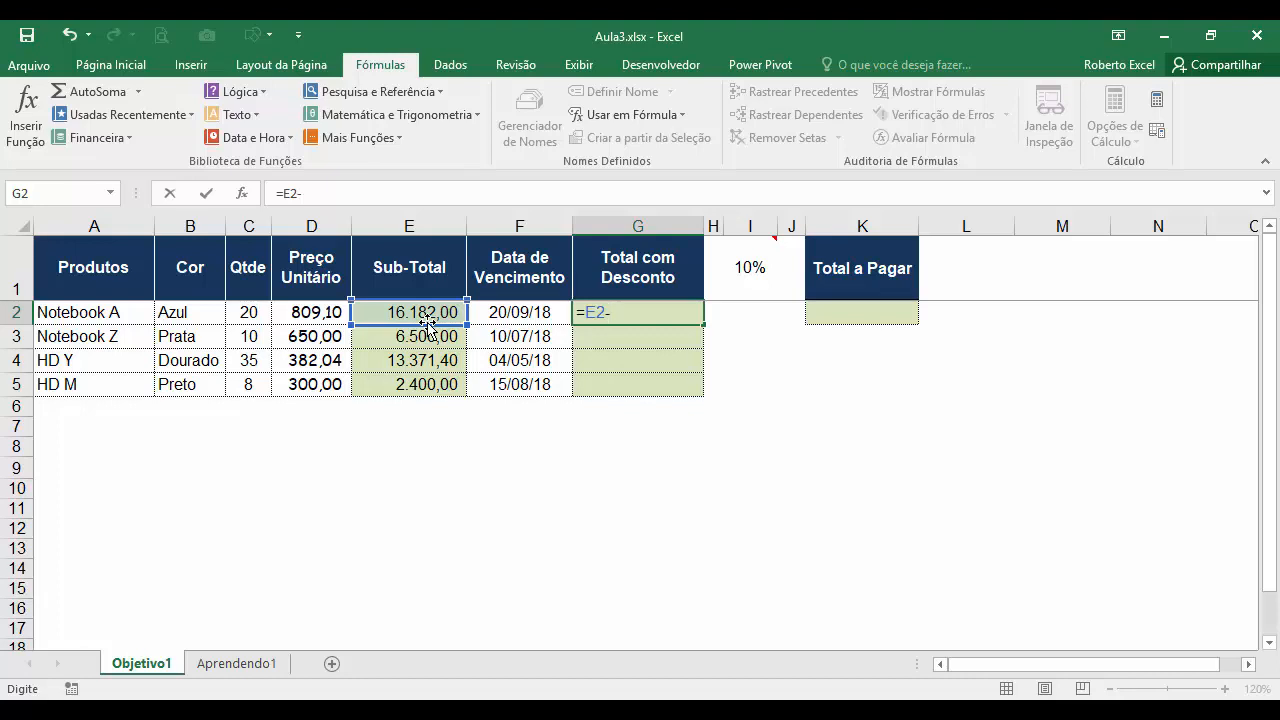
{"action": "left_click", "coordinate": [749, 268]}
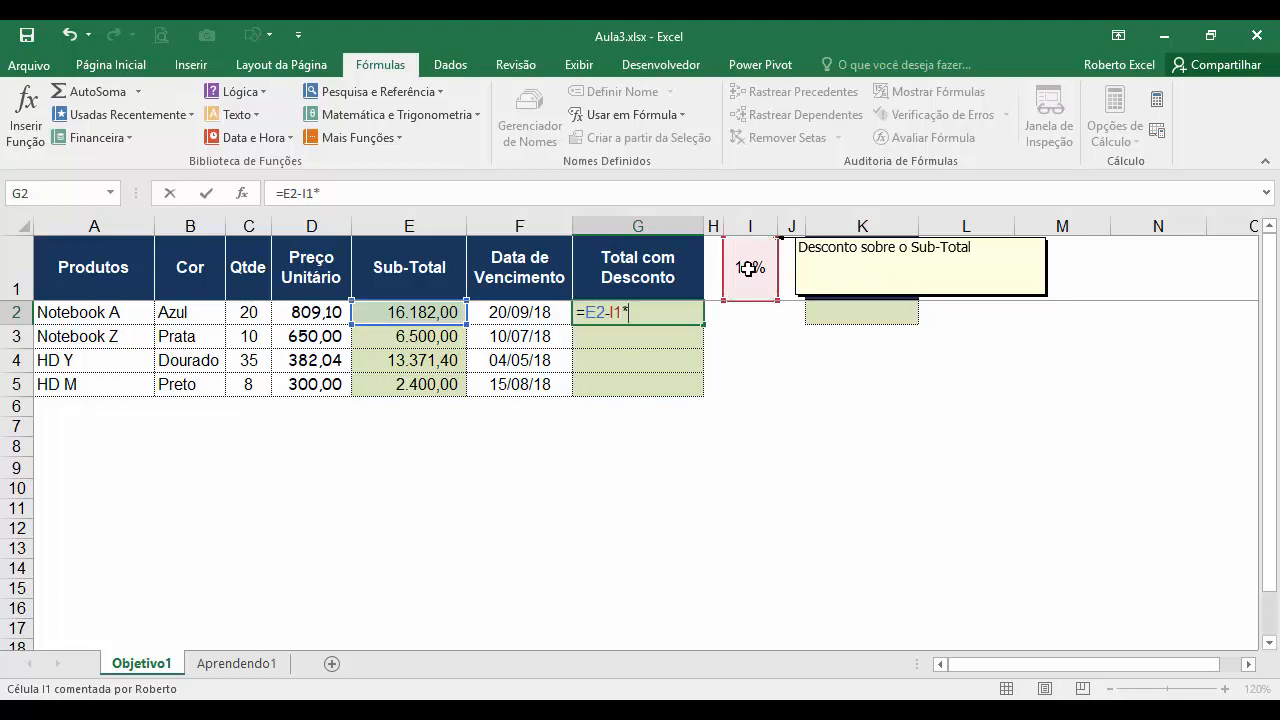
{"action": "type", "text": "*"}
{"action": "left_click", "coordinate": [428, 315]}
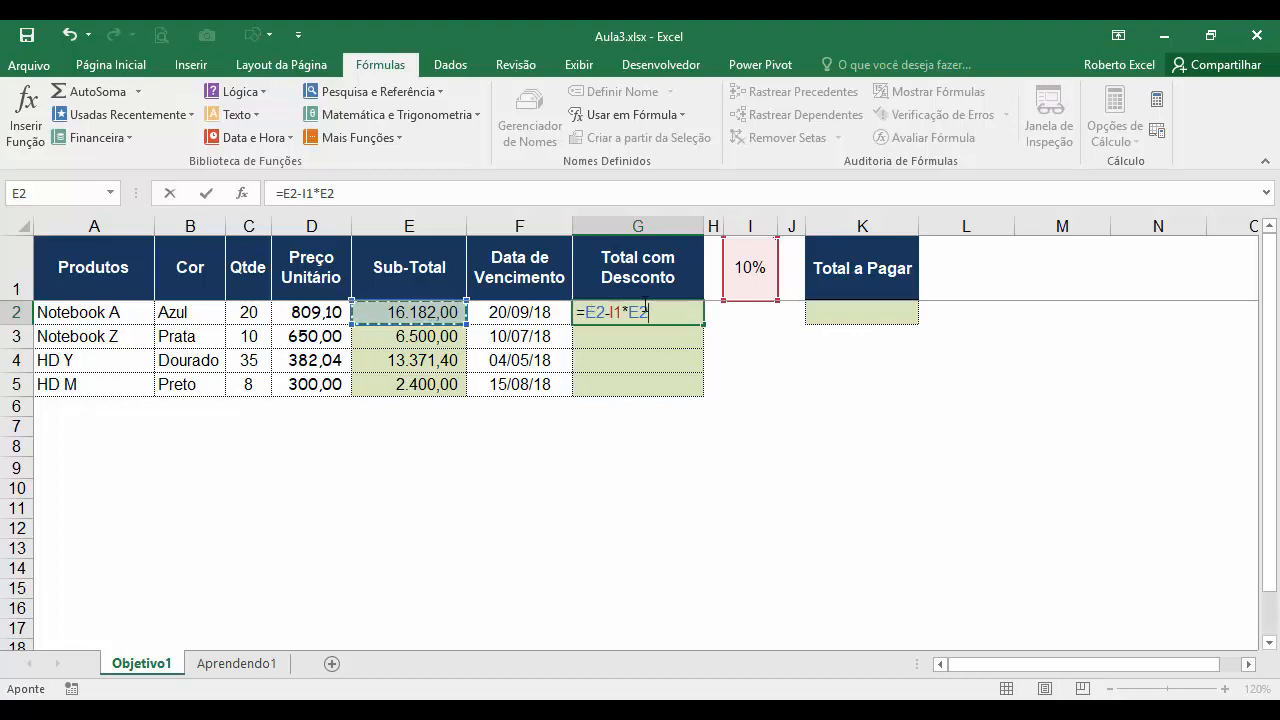
{"action": "key", "text": "Return"}
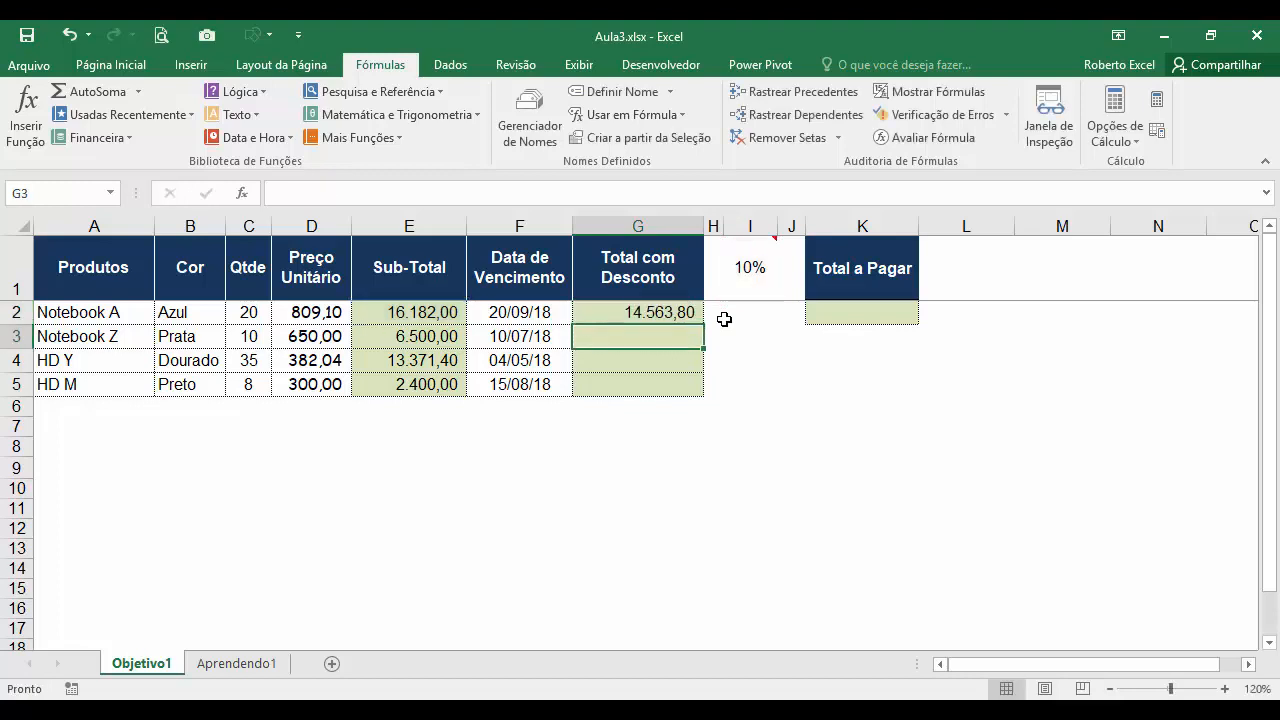
{"action": "left_click", "coordinate": [665, 314]}
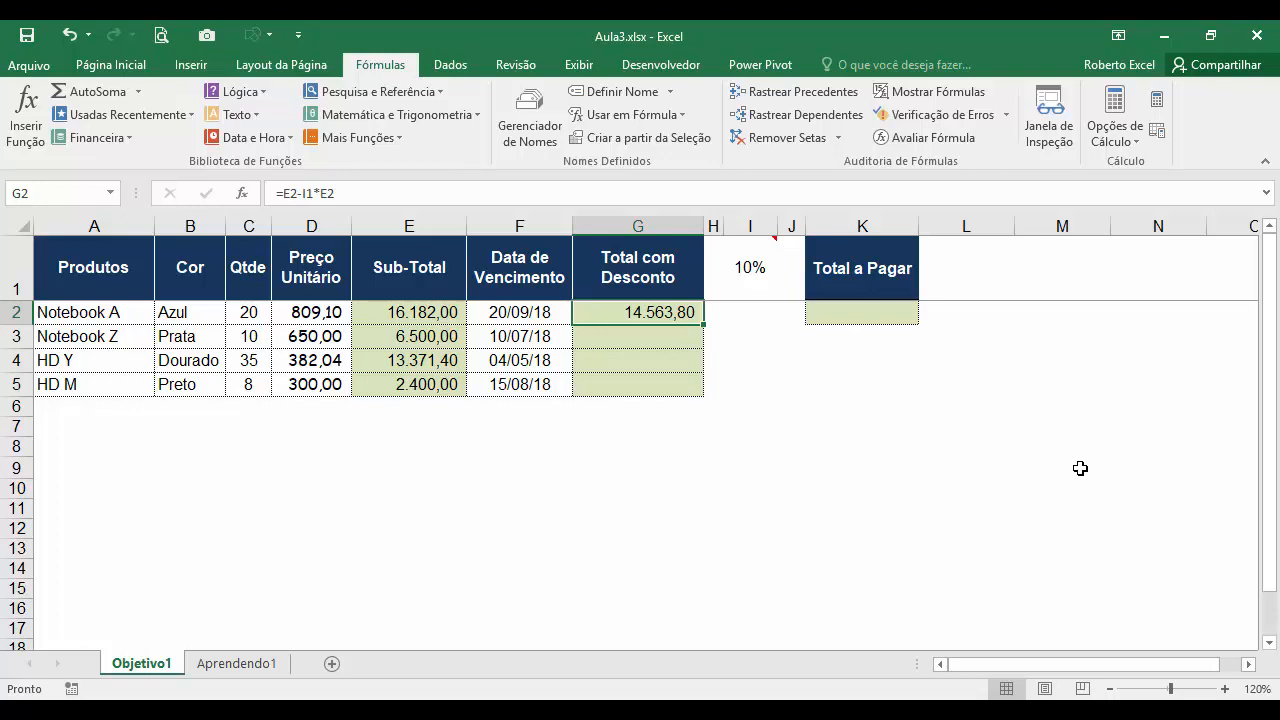
{"action": "key", "text": "Delete"}
Step: Define the name subtotal for the entire Sub-Total column E
{"action": "left_click", "coordinate": [411, 225]}
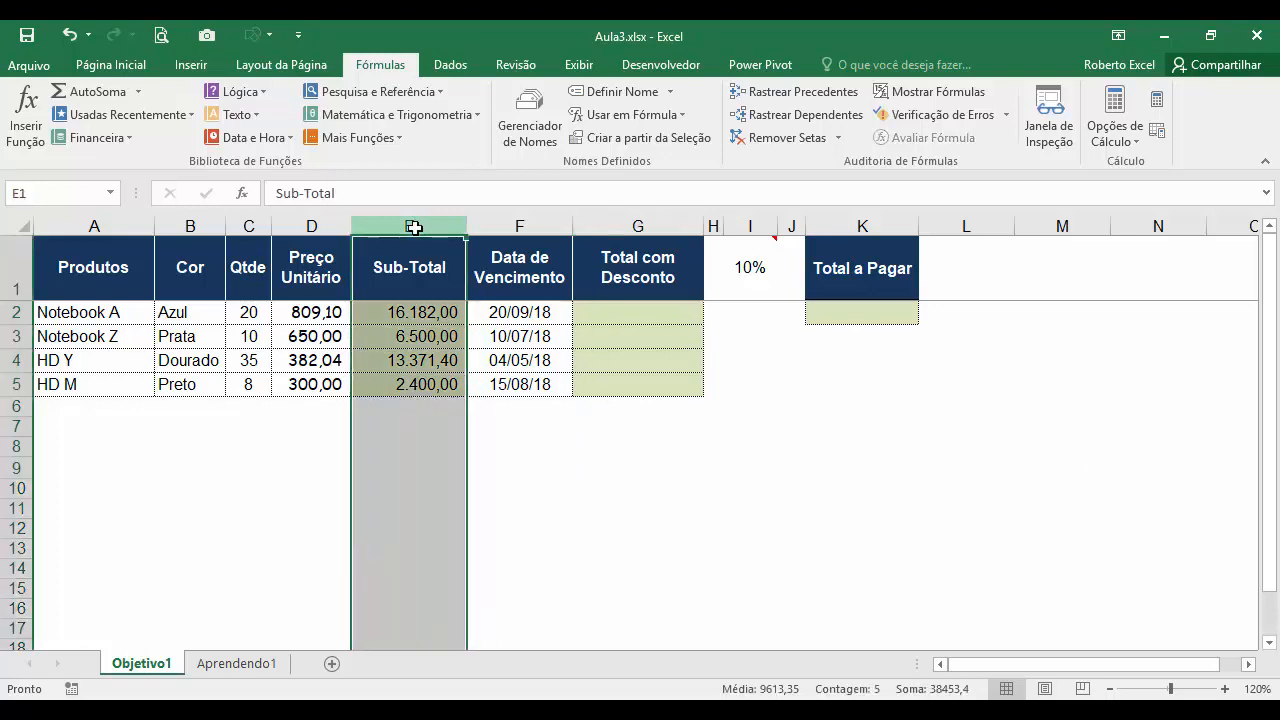
{"action": "left_click", "coordinate": [36, 193]}
{"action": "type", "text": "subtotal"}
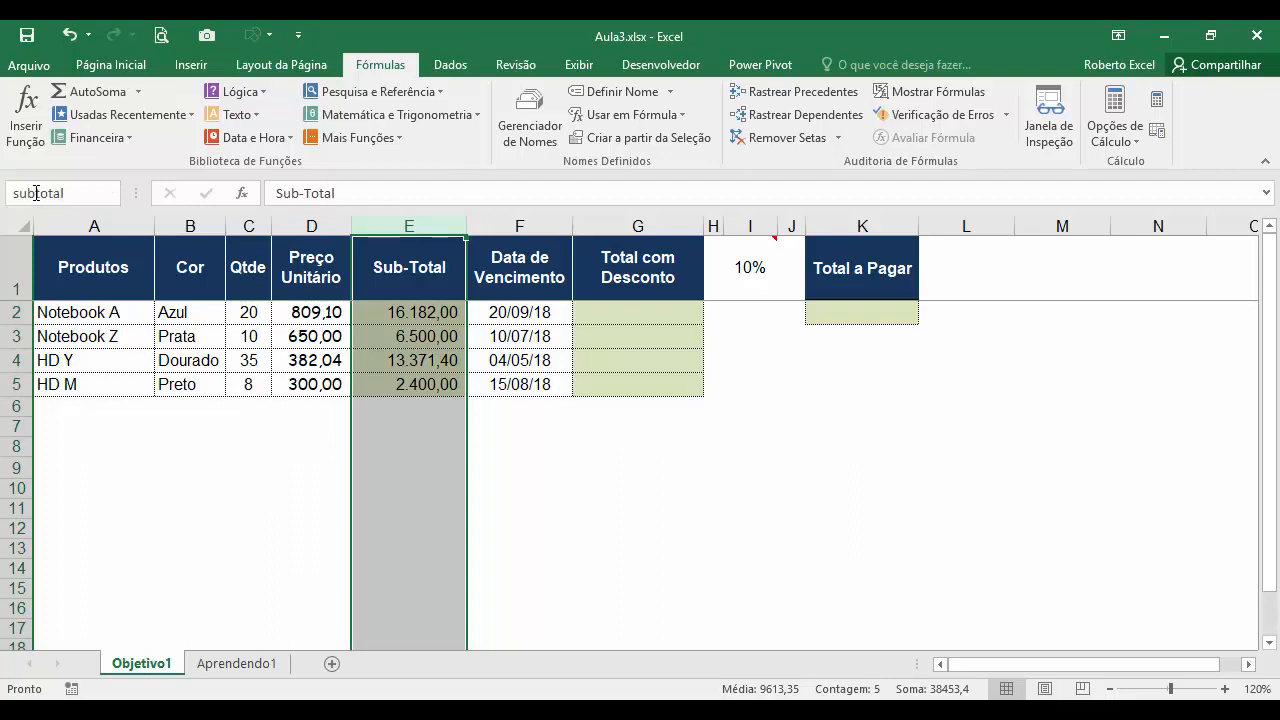
{"action": "key", "text": "Return"}
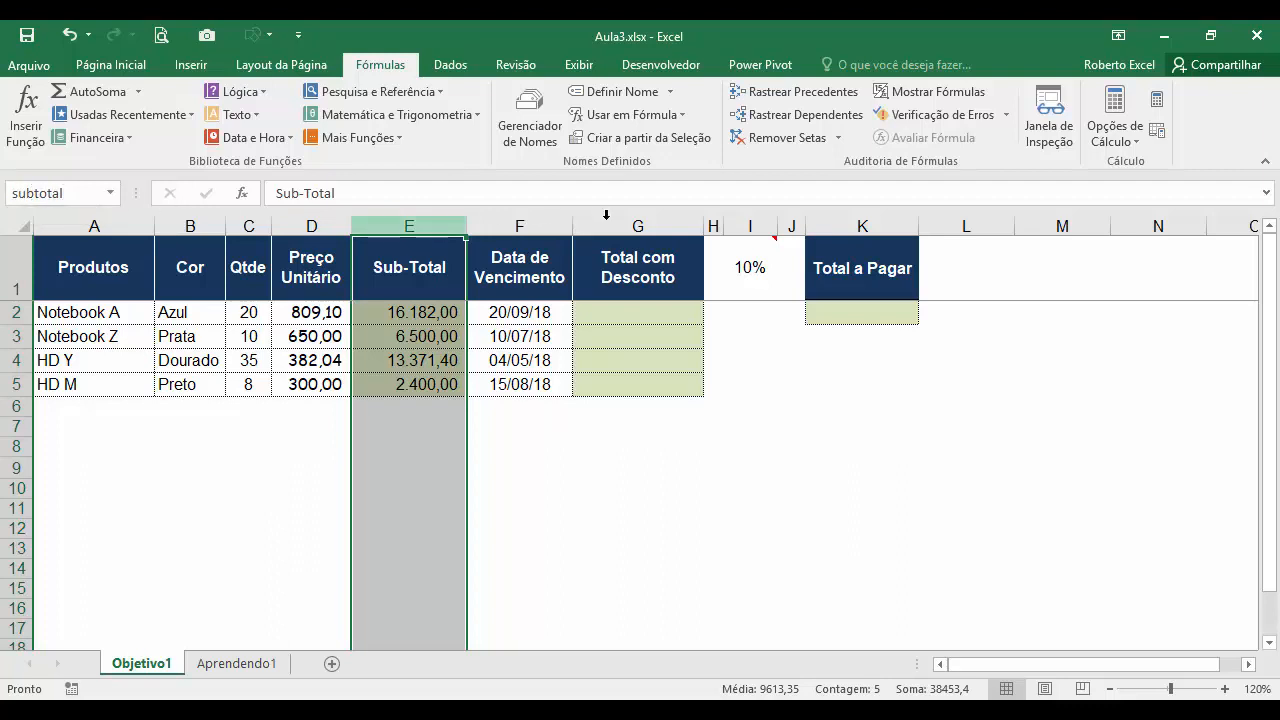
Step: Define the name desconto for the single discount percentage cell I1
{"action": "left_click", "coordinate": [745, 266]}
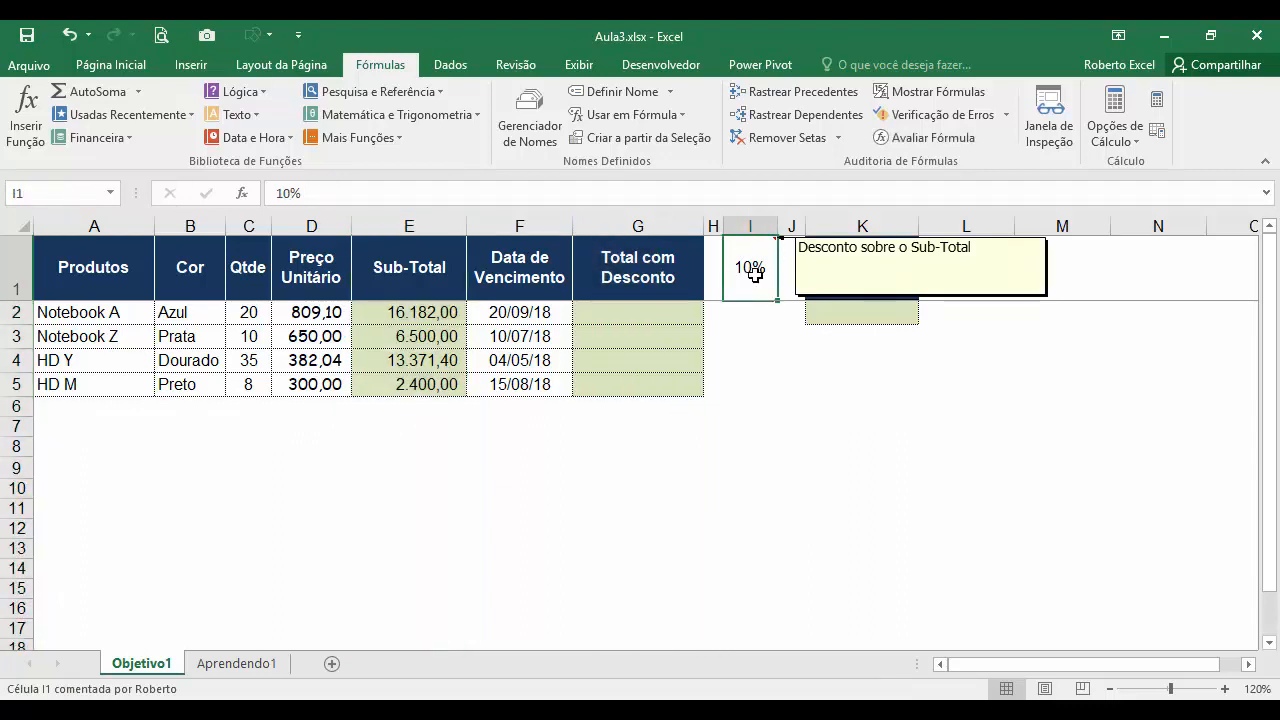
{"action": "left_click", "coordinate": [751, 225]}
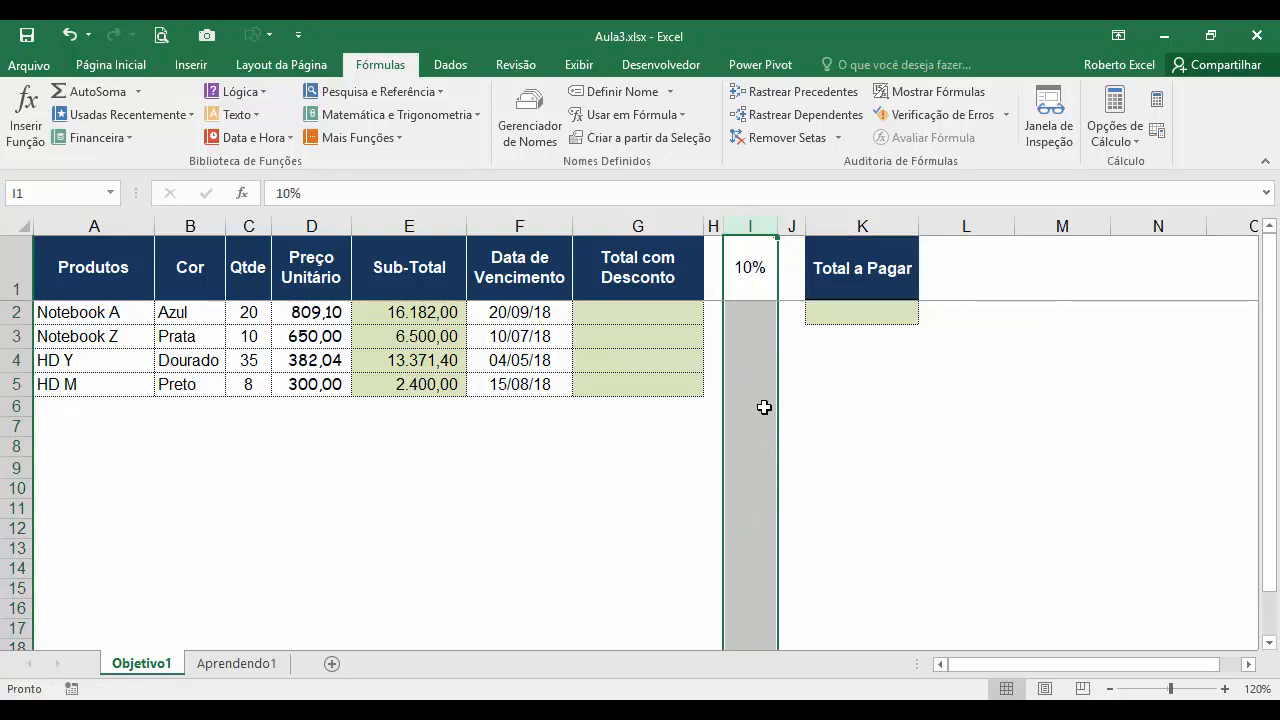
{"action": "left_click", "coordinate": [759, 267]}
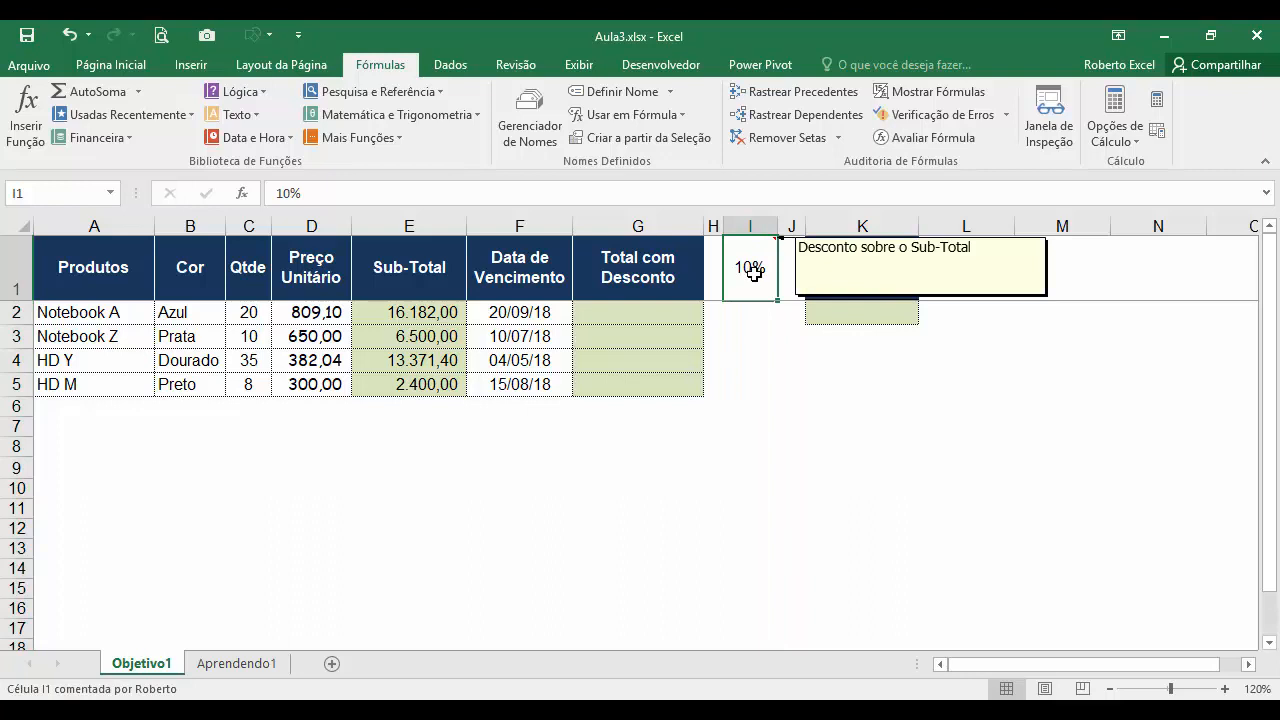
{"action": "left_click", "coordinate": [40, 200]}
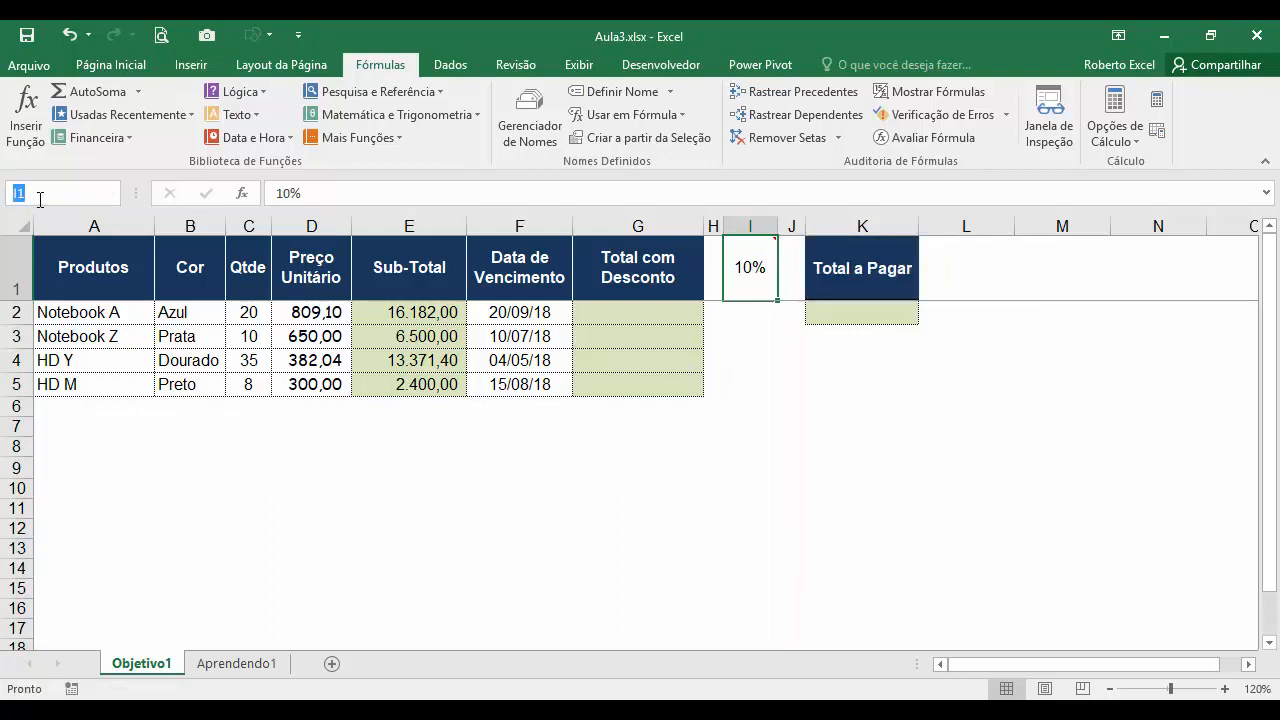
{"action": "type", "text": "desconto"}
{"action": "key", "text": "Return"}
Step: Enter the formula =subtotal - desconto*subtotal in Total com Desconto cell G2 using the defined names
{"action": "left_click", "coordinate": [660, 313]}
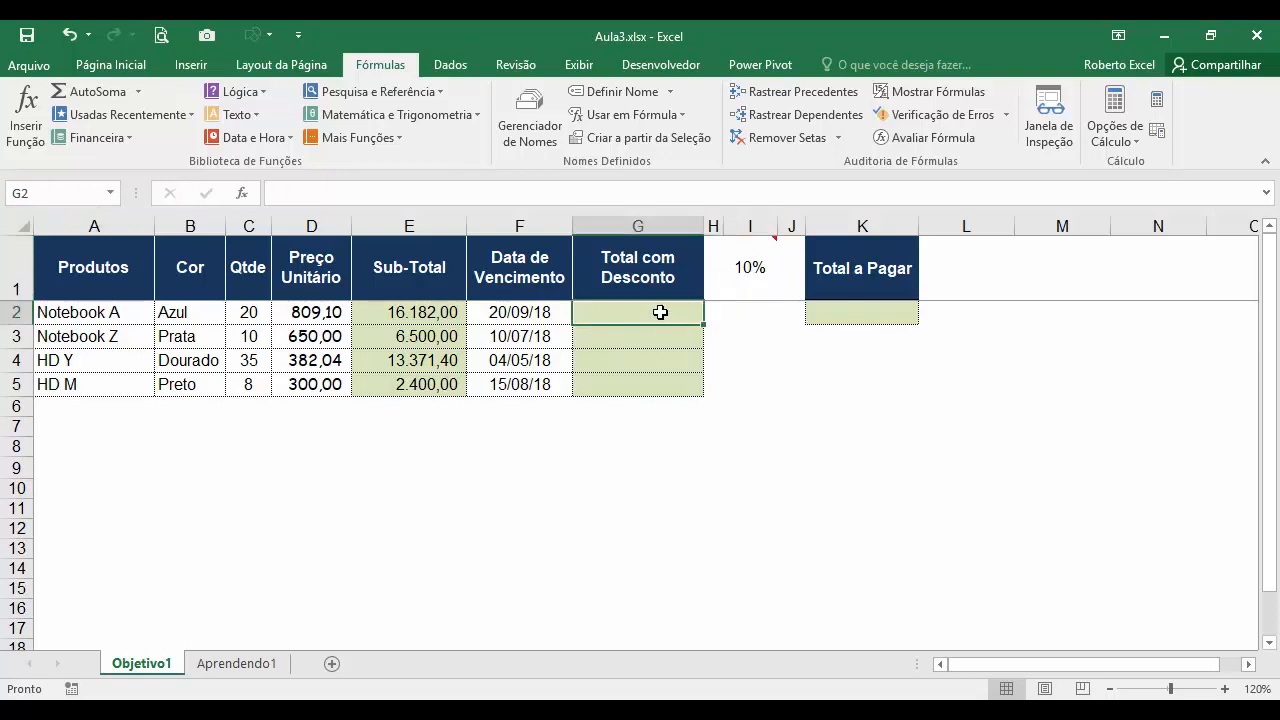
{"action": "type", "text": "="}
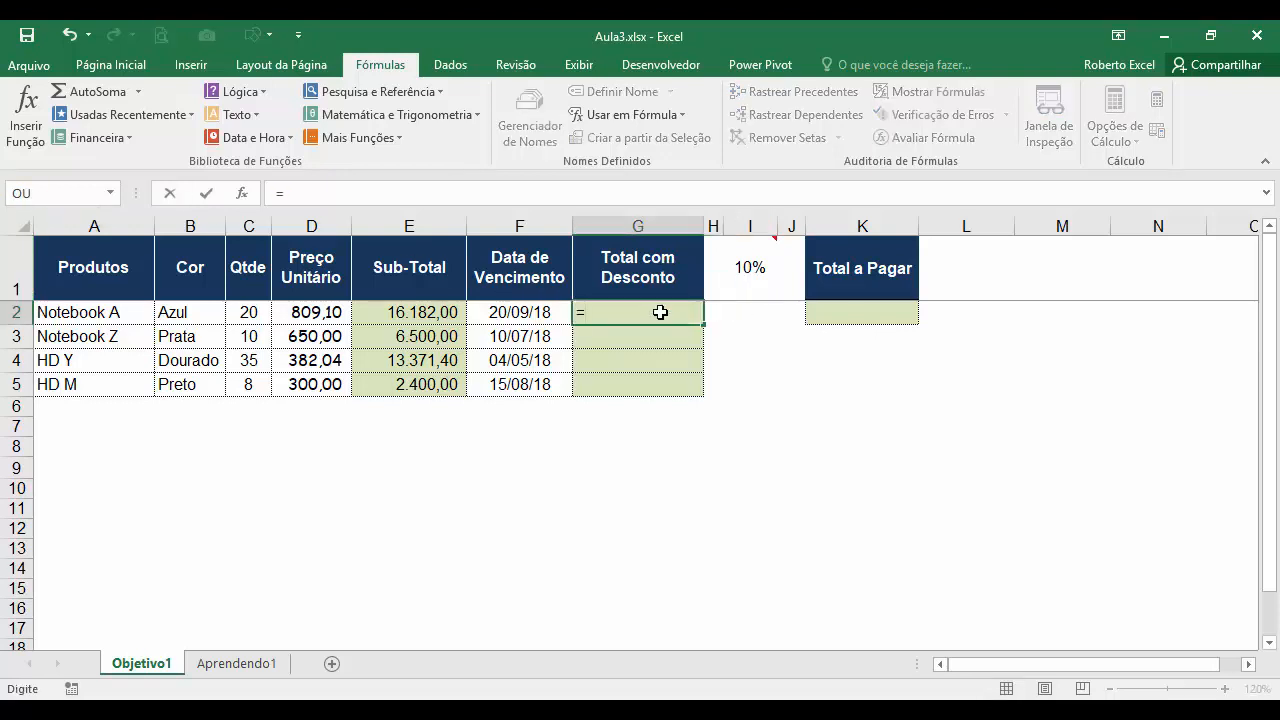
{"action": "type", "text": "subtotal"}
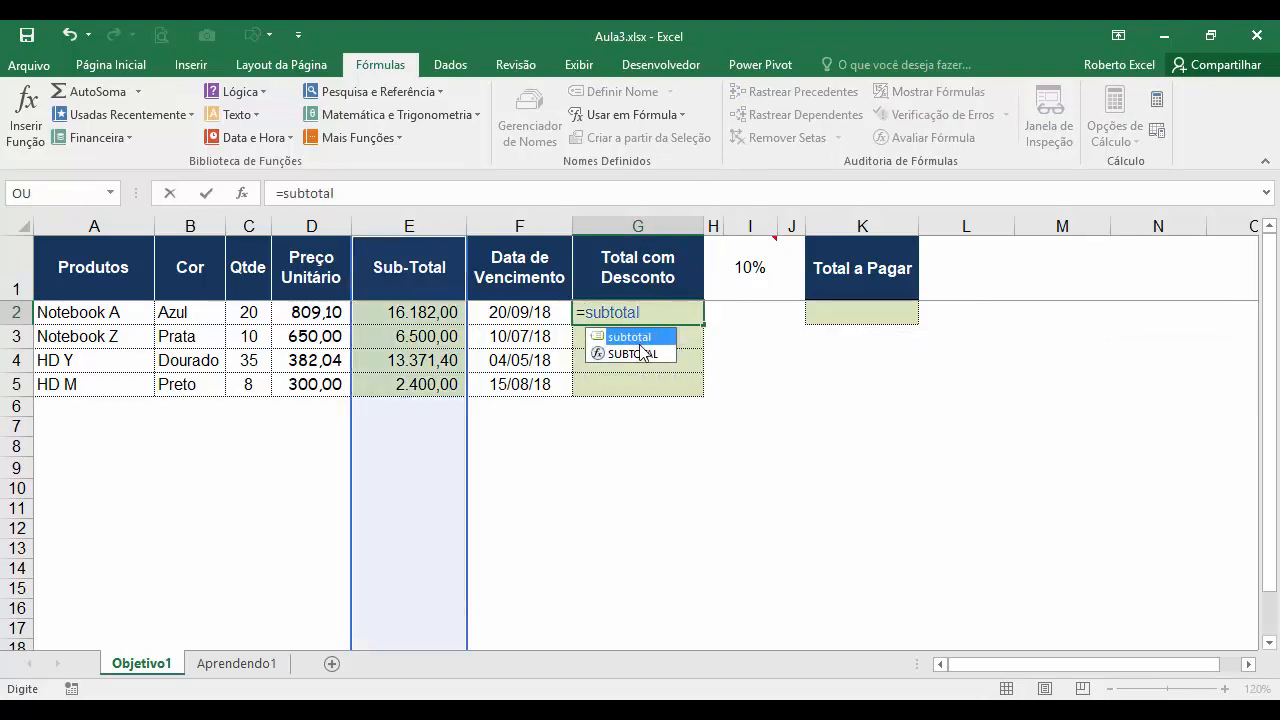
{"action": "double_click", "coordinate": [640, 340]}
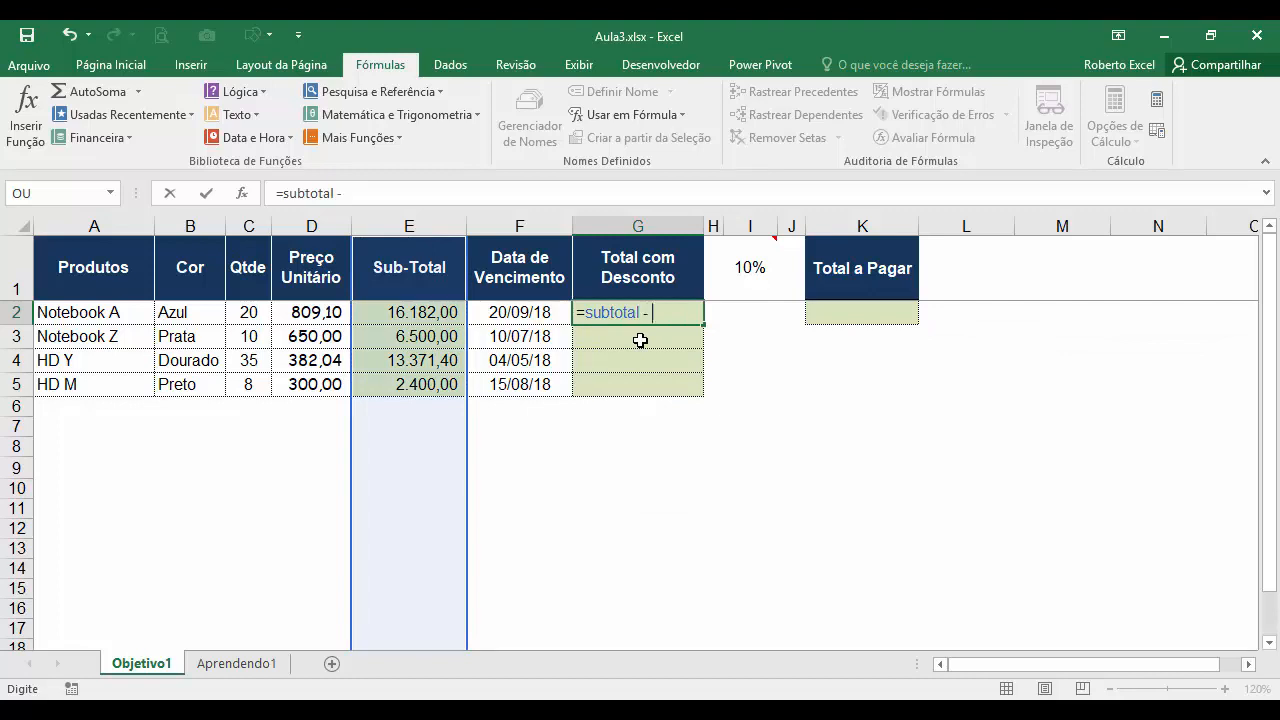
{"action": "type", "text": "-"}
{"action": "left_click", "coordinate": [748, 268]}
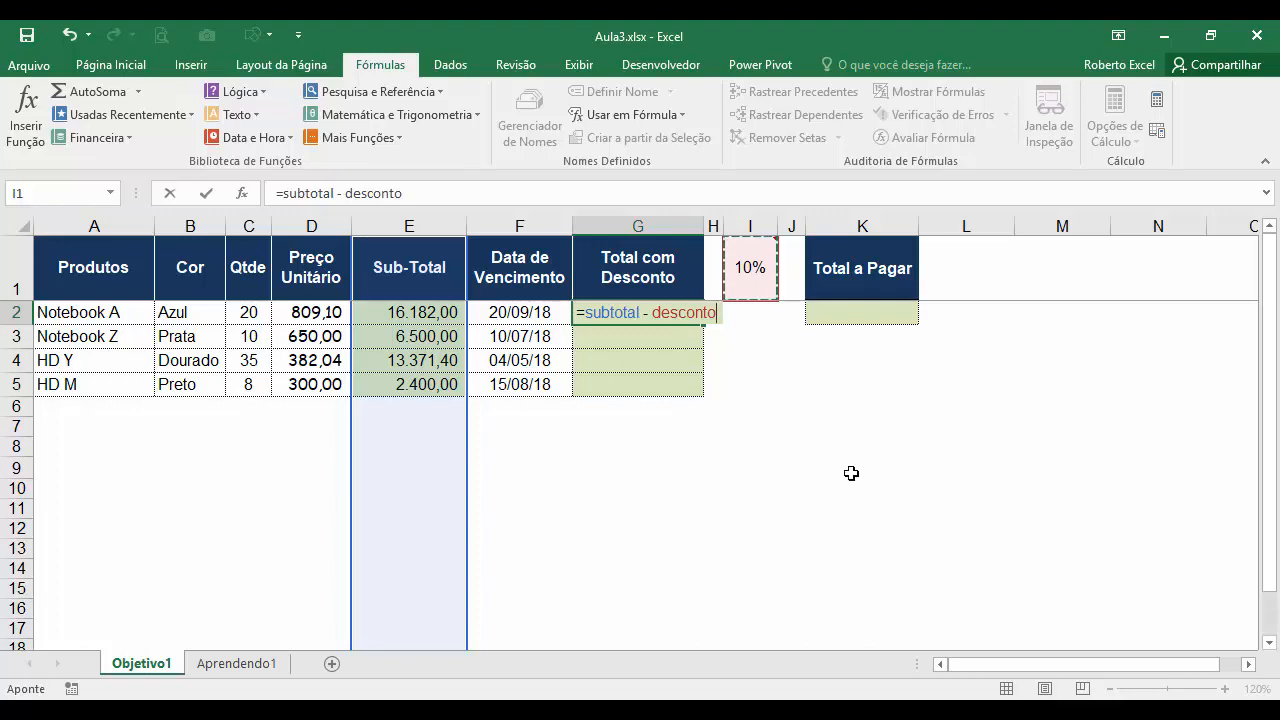
{"action": "type", "text": "*"}
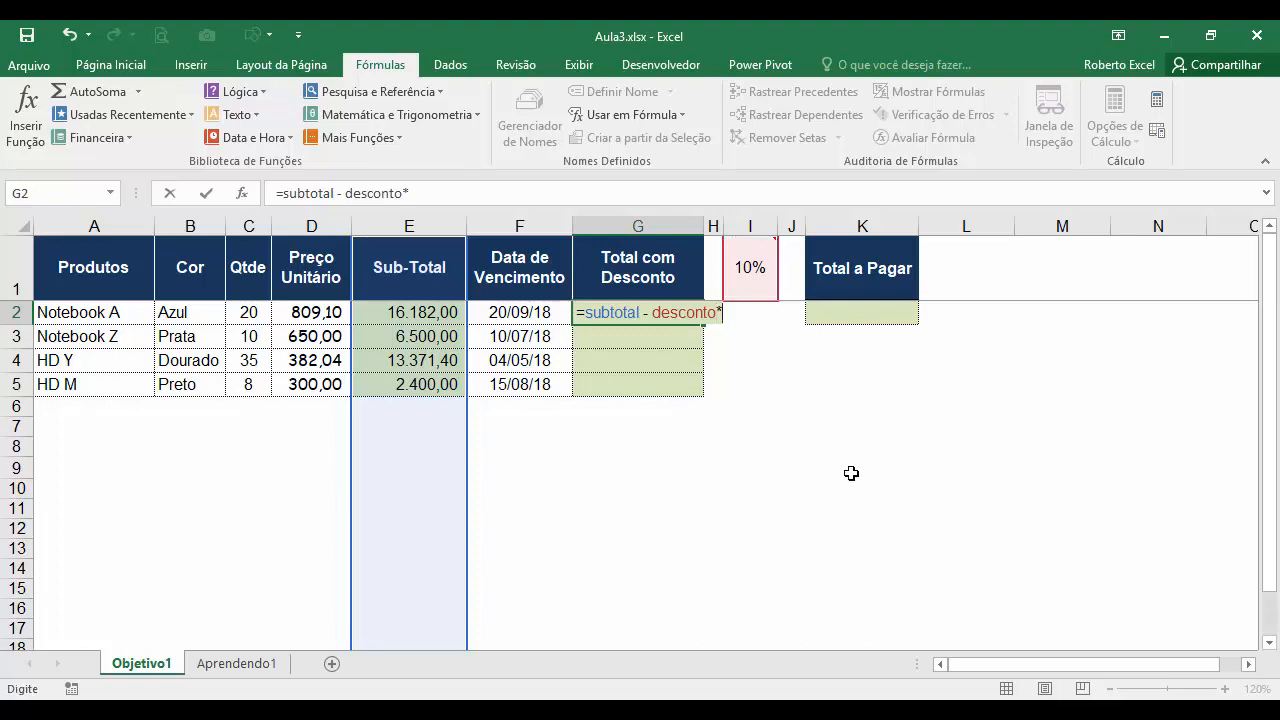
{"action": "type", "text": "subtot"}
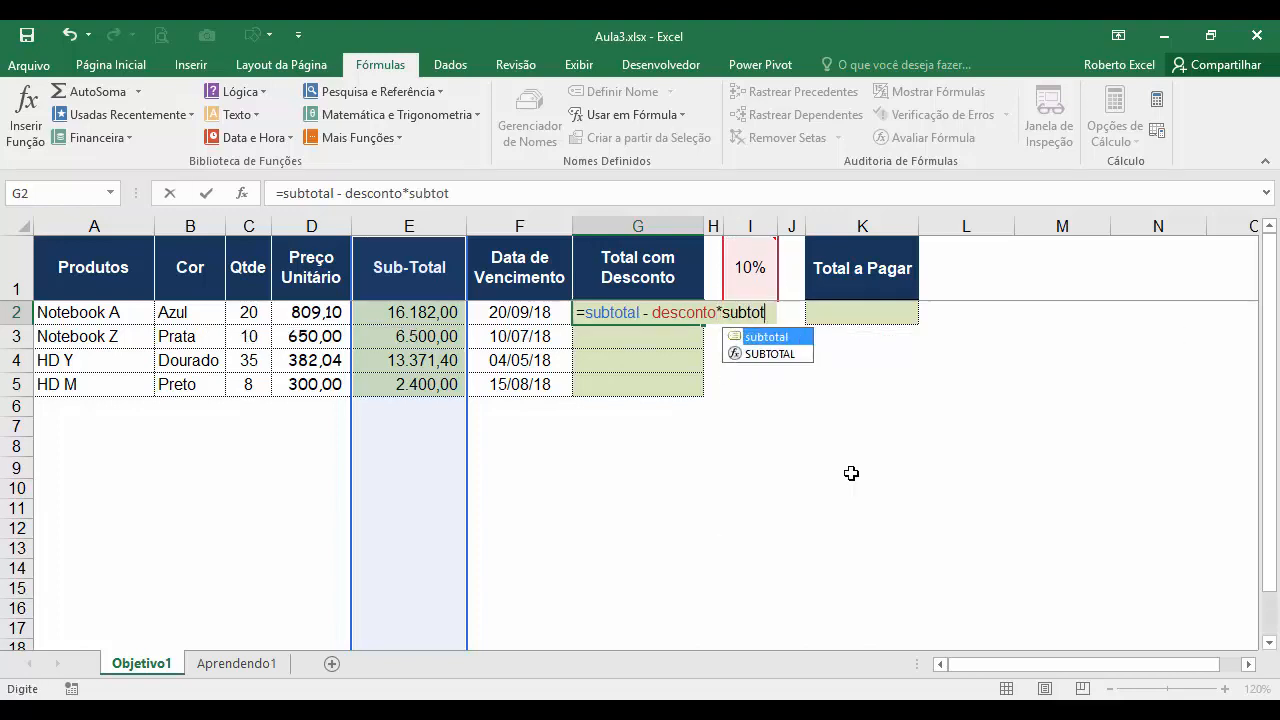
{"action": "double_click", "coordinate": [740, 337]}
{"action": "key", "text": "Return"}
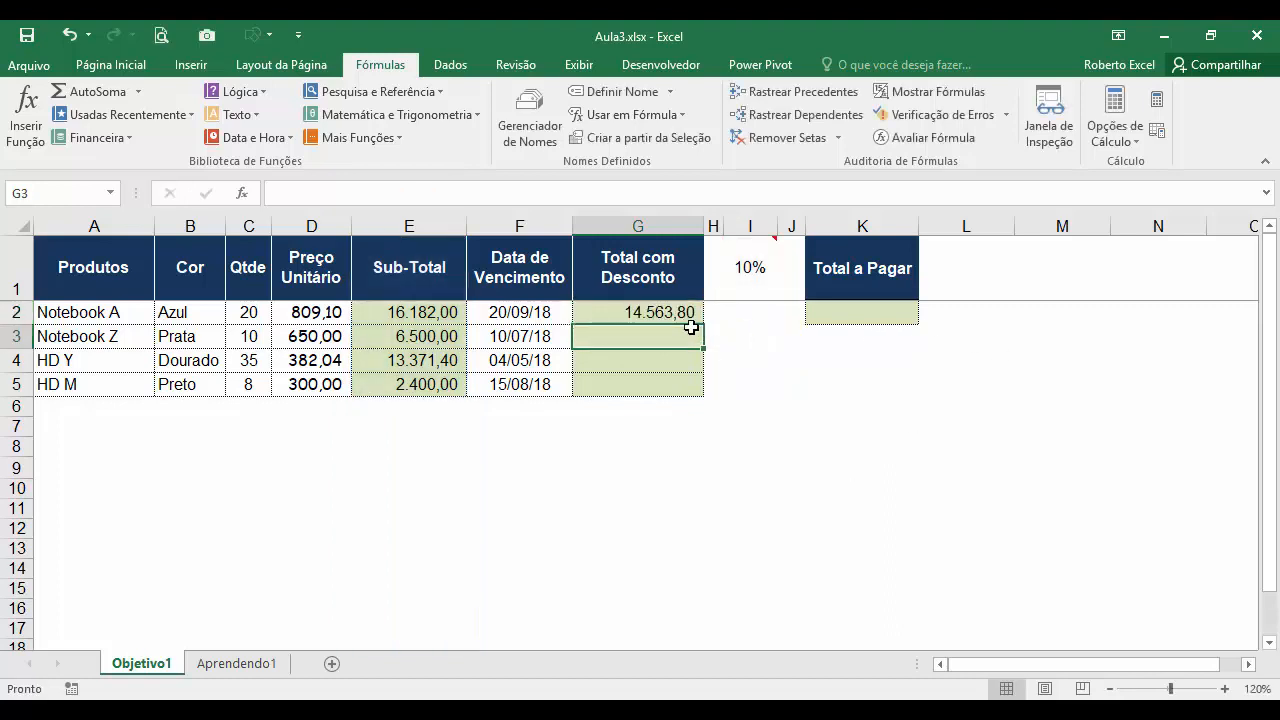
Step: Fill the Total com Desconto formula from G2 down to G5 and reselect G2 to review its formula
{"action": "left_click", "coordinate": [646, 312]}
{"action": "left_click_drag", "start_coordinate": [705, 325], "coordinate": [700, 392]}
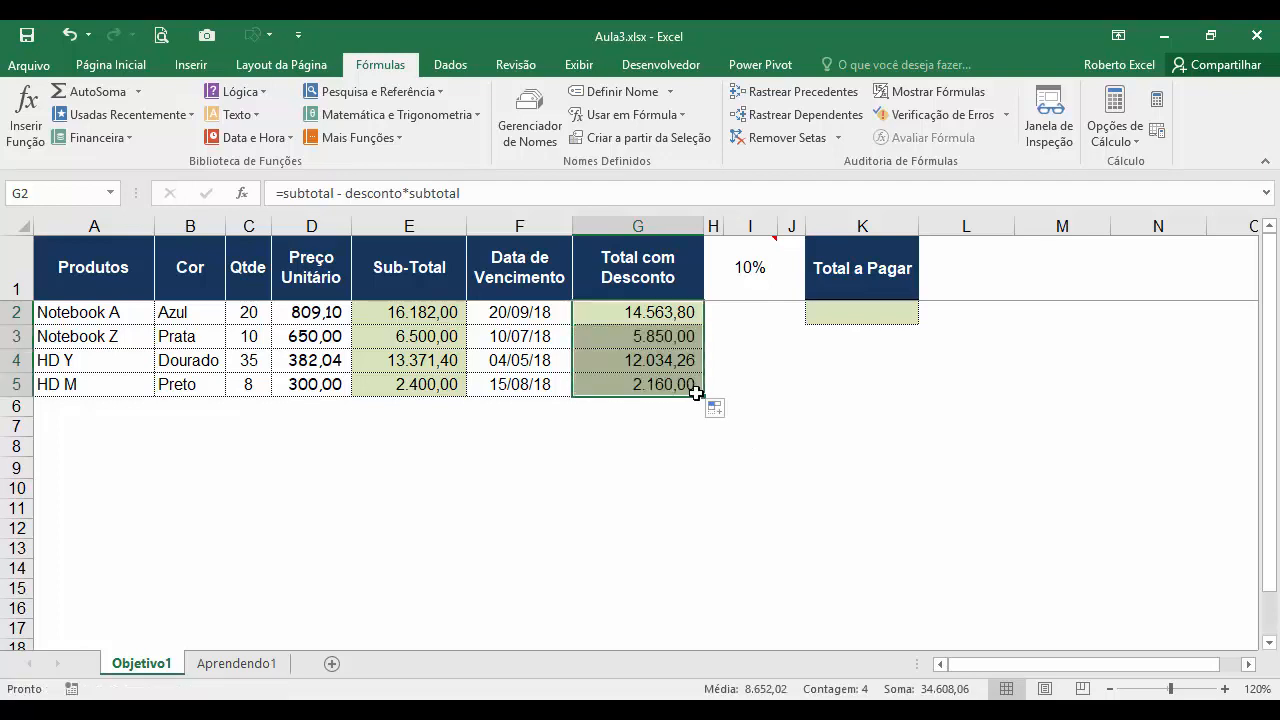
{"action": "left_click", "coordinate": [634, 315]}
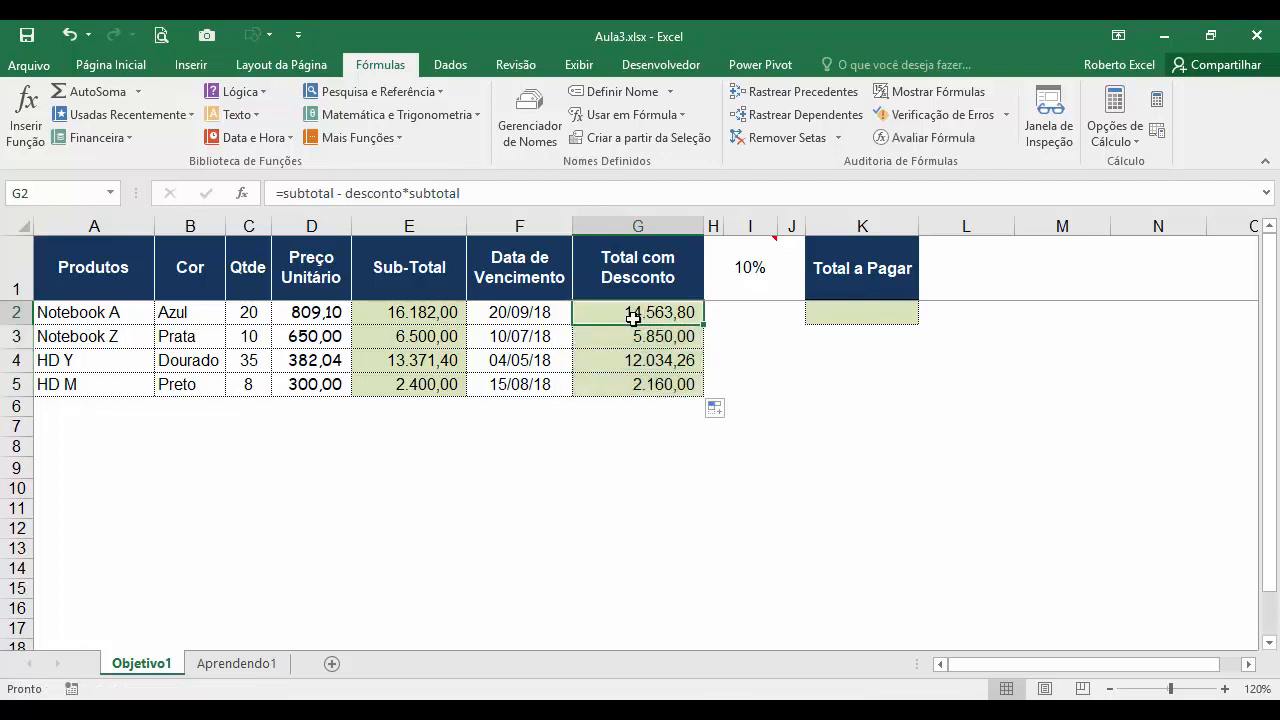
{"action": "key", "text": "ctrl+1"}
{"action": "left_click", "coordinate": [385, 169]}
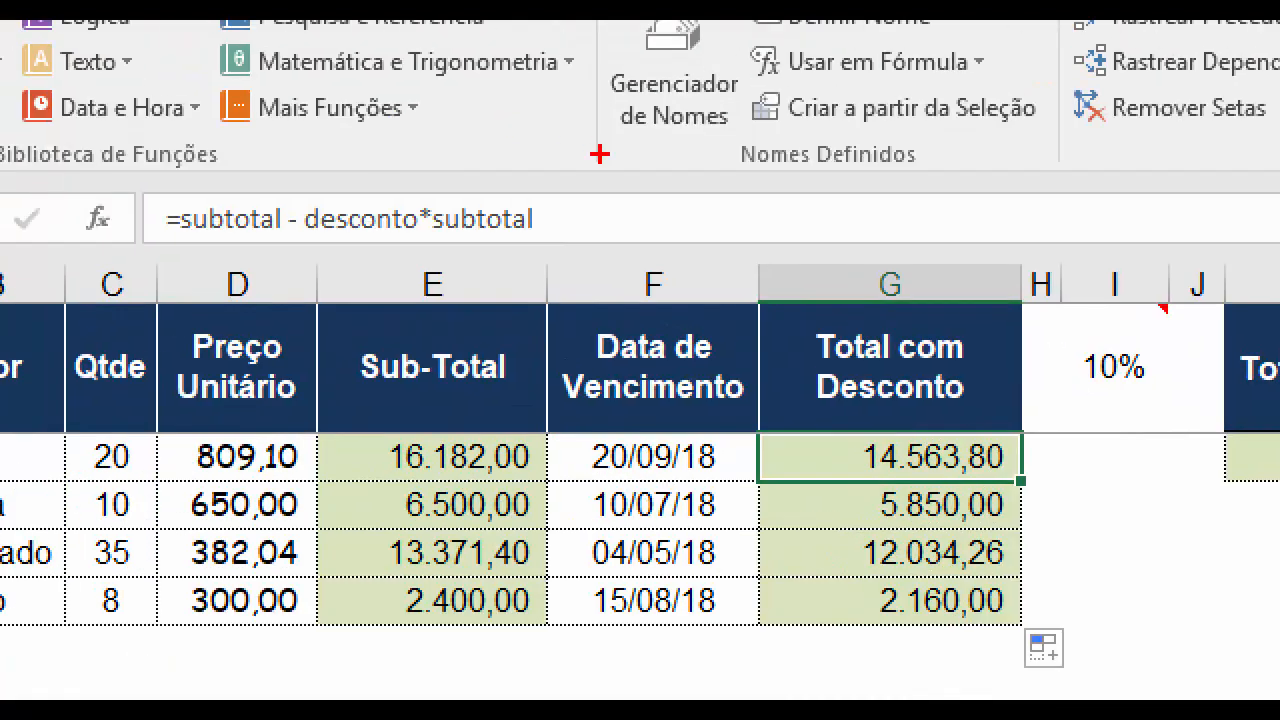
{"action": "mouse_move", "coordinate": [603, 157]}
{"action": "left_mouse_down"}
{"action": "mouse_move", "coordinate": [60, 210]}
{"action": "mouse_move", "coordinate": [576, 314]}
{"action": "mouse_move", "coordinate": [626, 168]}
{"action": "mouse_move", "coordinate": [604, 156]}
{"action": "left_mouse_up"}
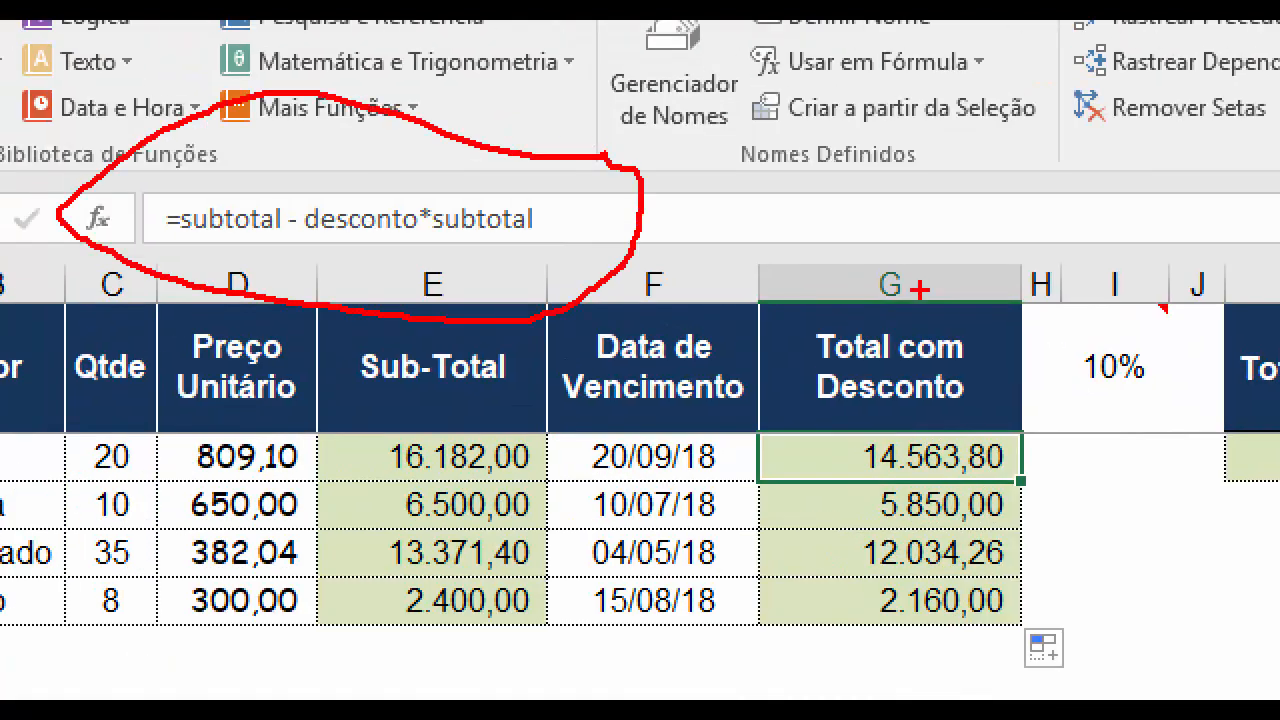